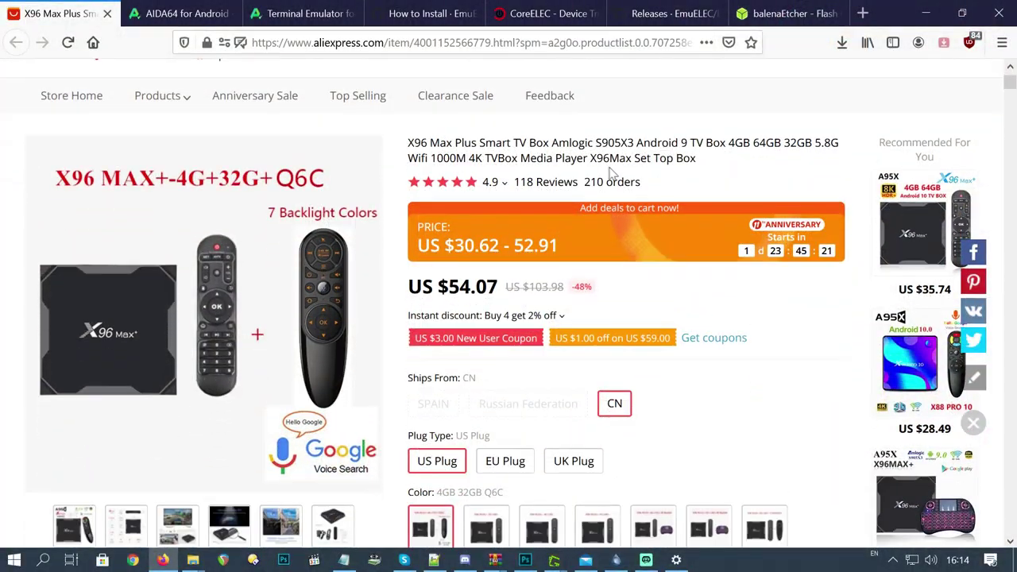
scroll(547, 255, down, 4)
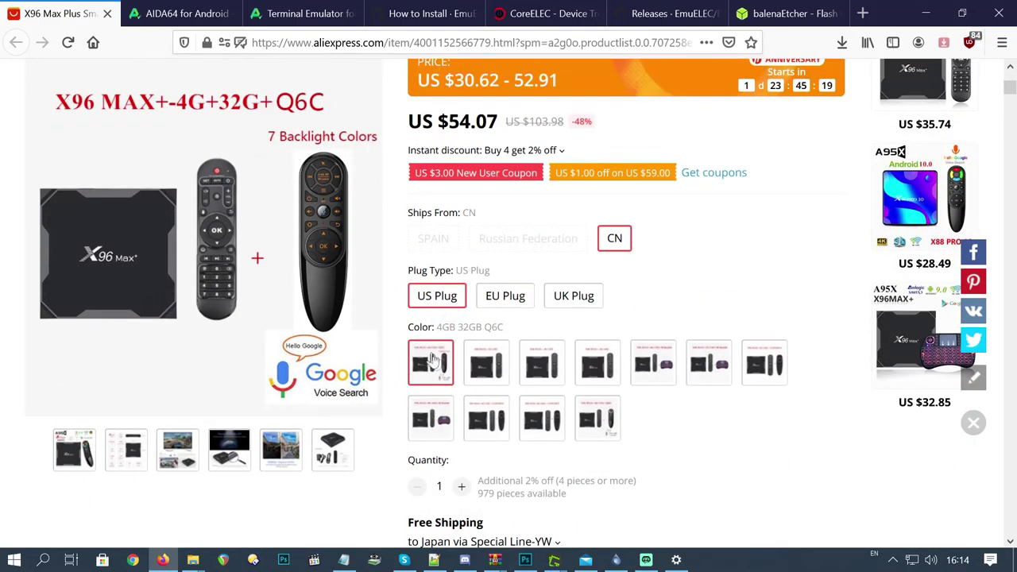
Choose the 2GB 16GB variant of the X96 Max Plus box
drag(437, 327, 463, 327)
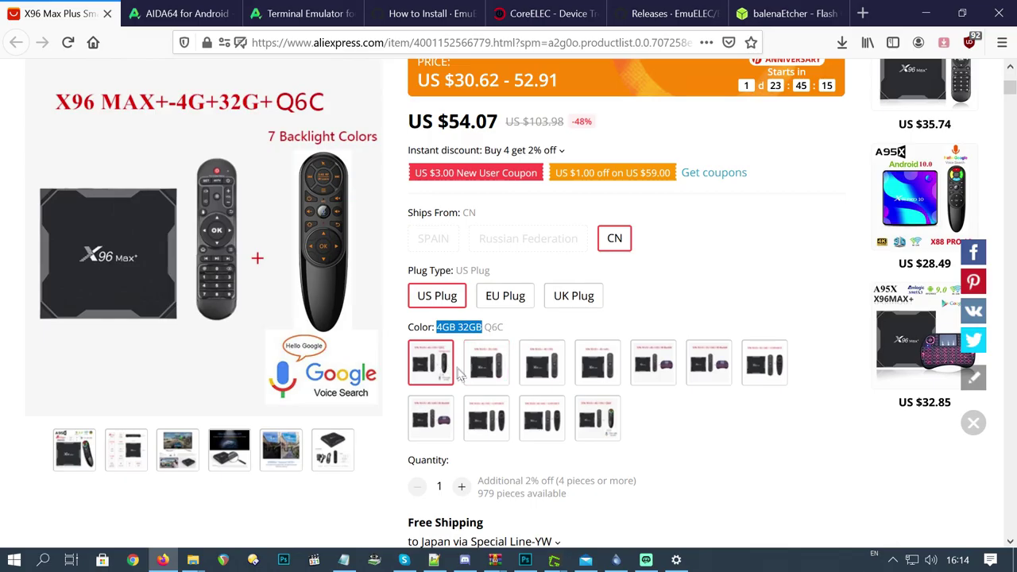
scroll(460, 375, down, 2)
click(487, 280)
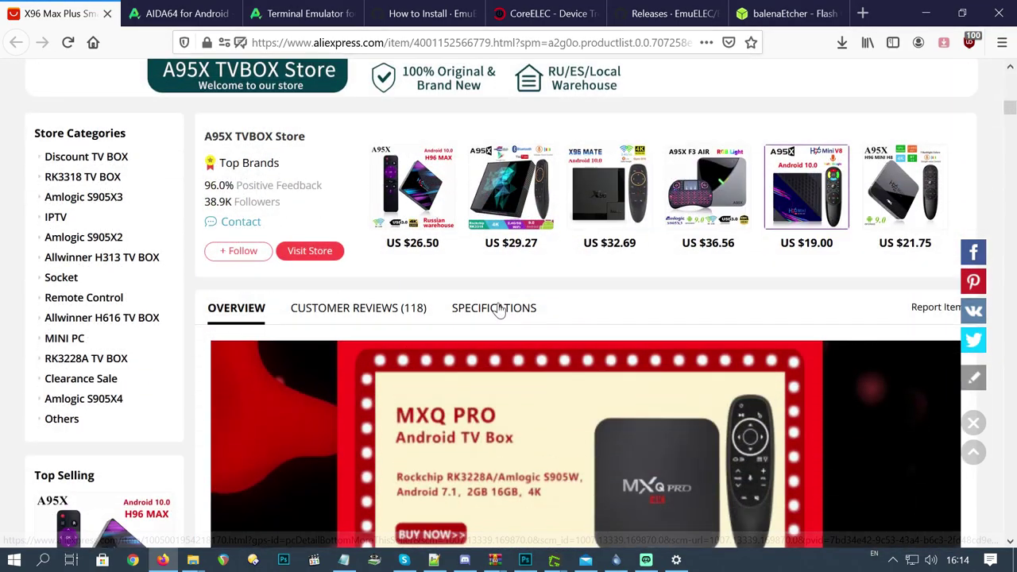
Review the specs (100M Ethernet, Amlogic S905X3 CPU, DDR4 memory), then switch to the AIDA64 page
click(494, 308)
scroll(609, 322, down, 1)
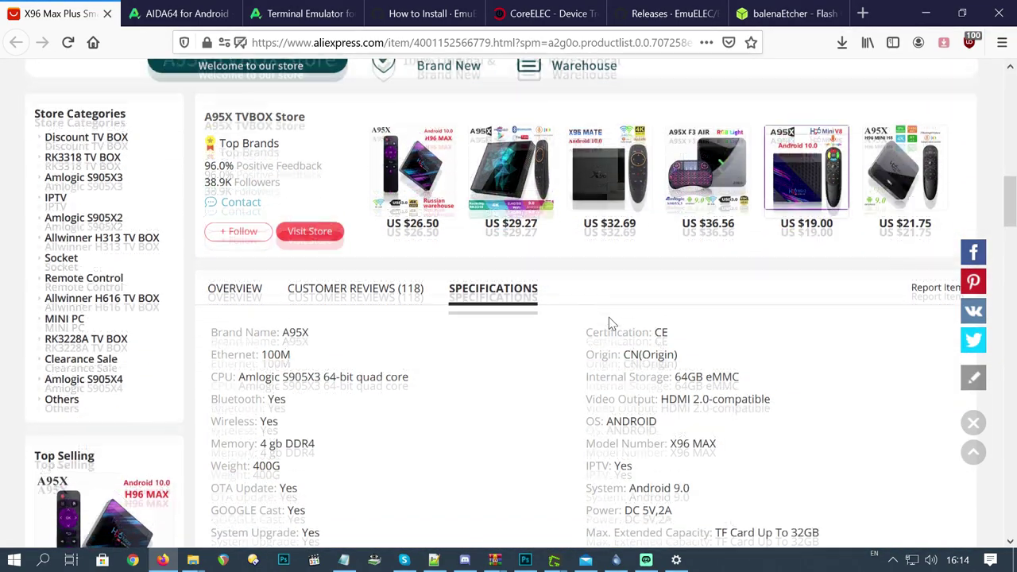
scroll(440, 332, down, 2)
drag(259, 208, 295, 215)
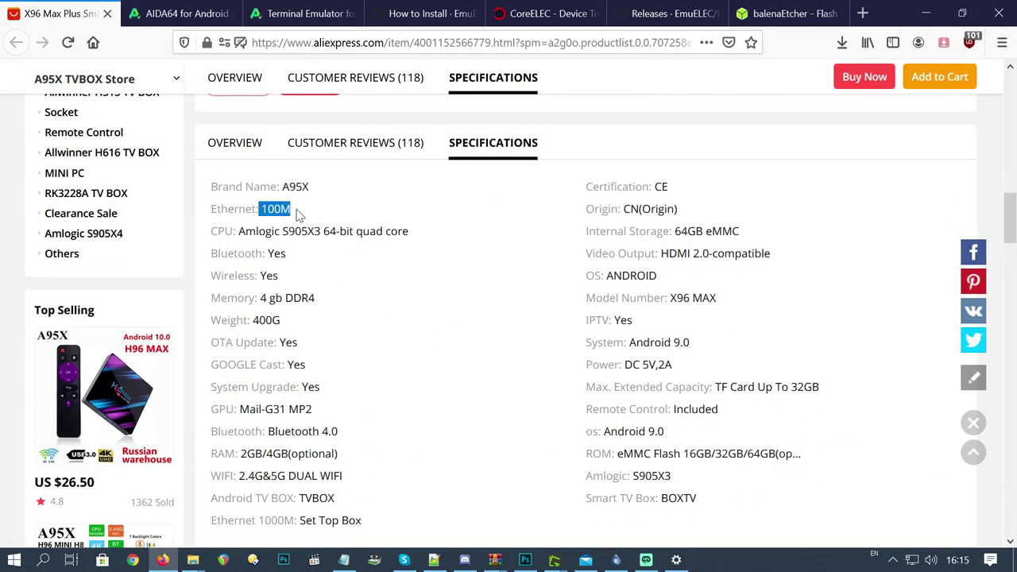
drag(233, 231, 412, 232)
drag(220, 301, 329, 306)
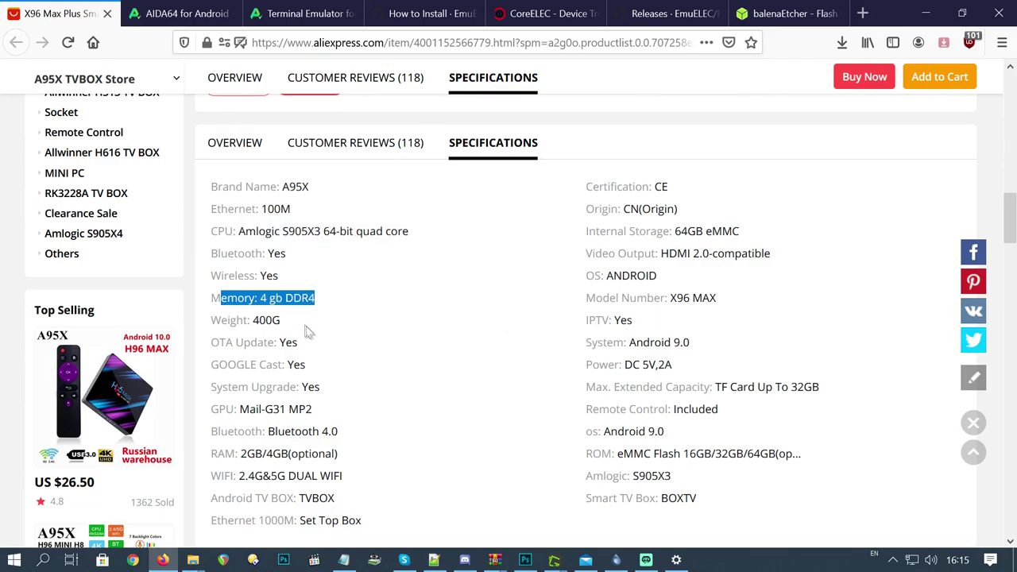
key(ctrl+Tab)
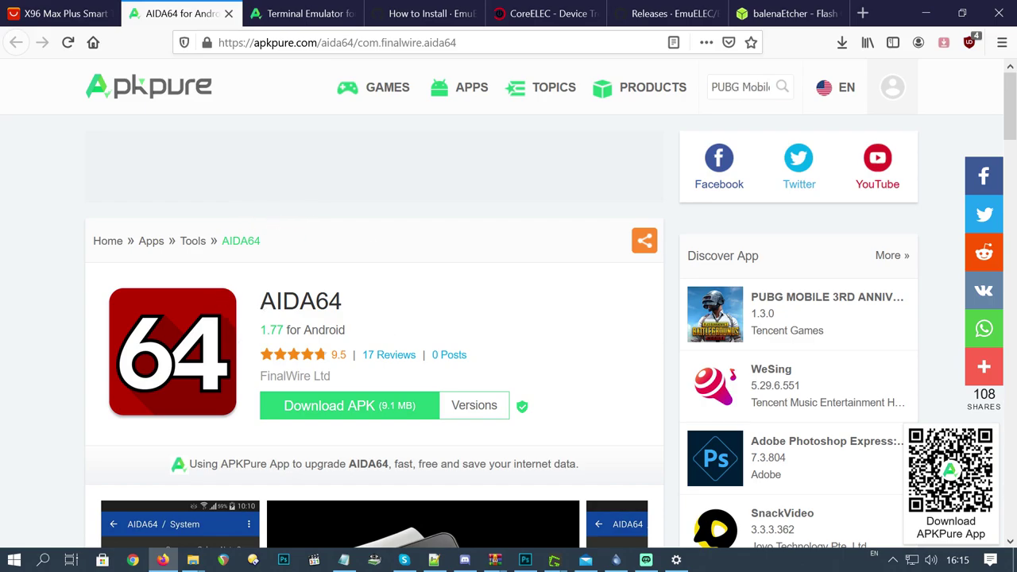
Download and save the AIDA64 apk file from APKPure
drag(260, 300, 344, 303)
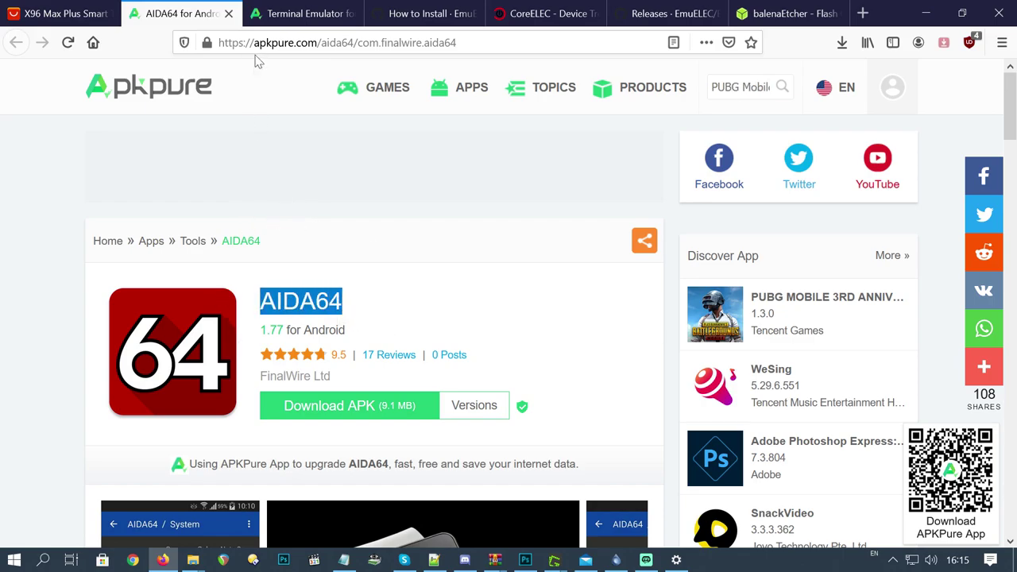
scroll(420, 247, down, 2)
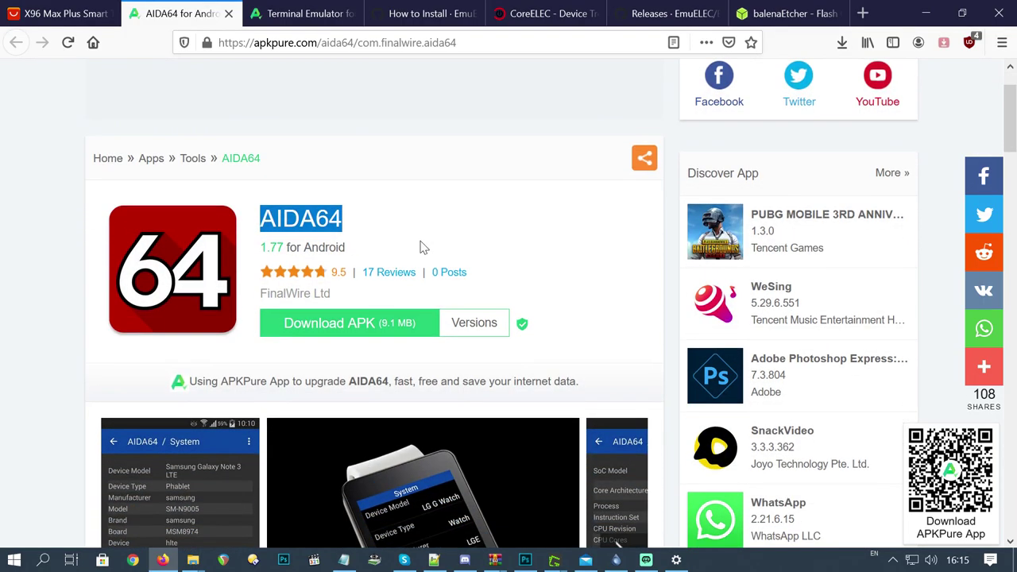
click(338, 248)
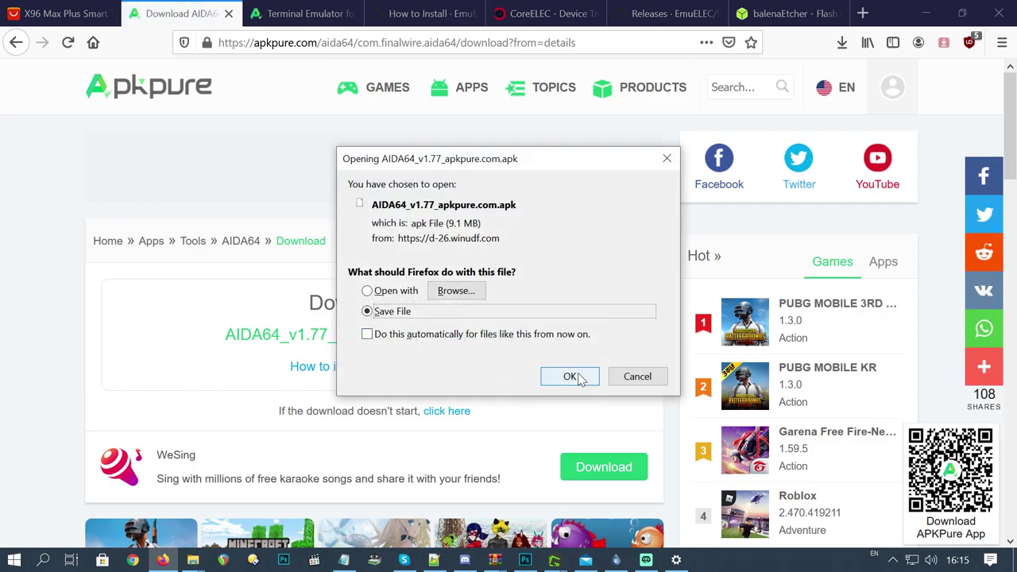
click(570, 377)
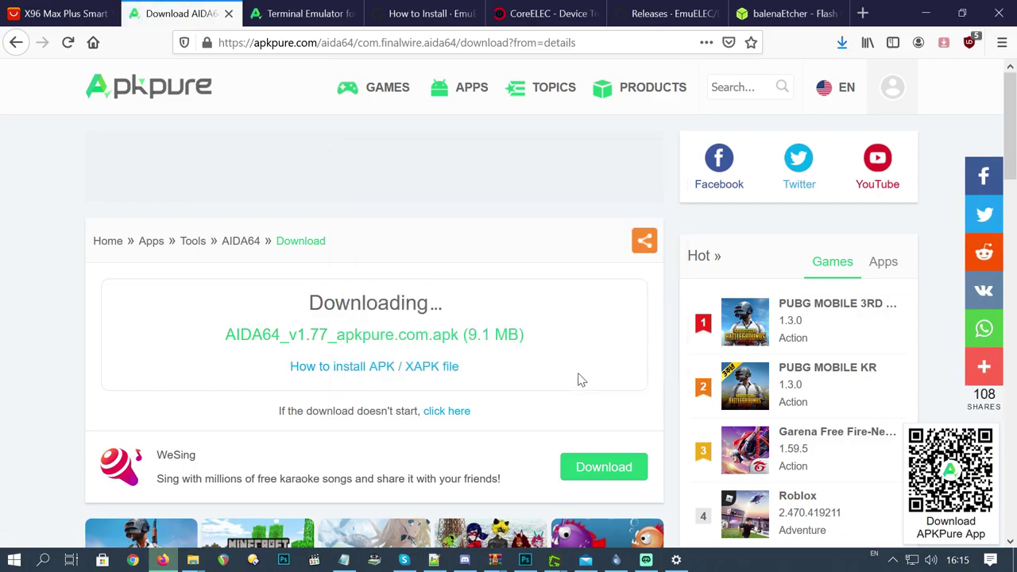
Save the Terminal Emulator apk and start the Root LibreELEC Reboot apk download
key(ctrl+Tab)
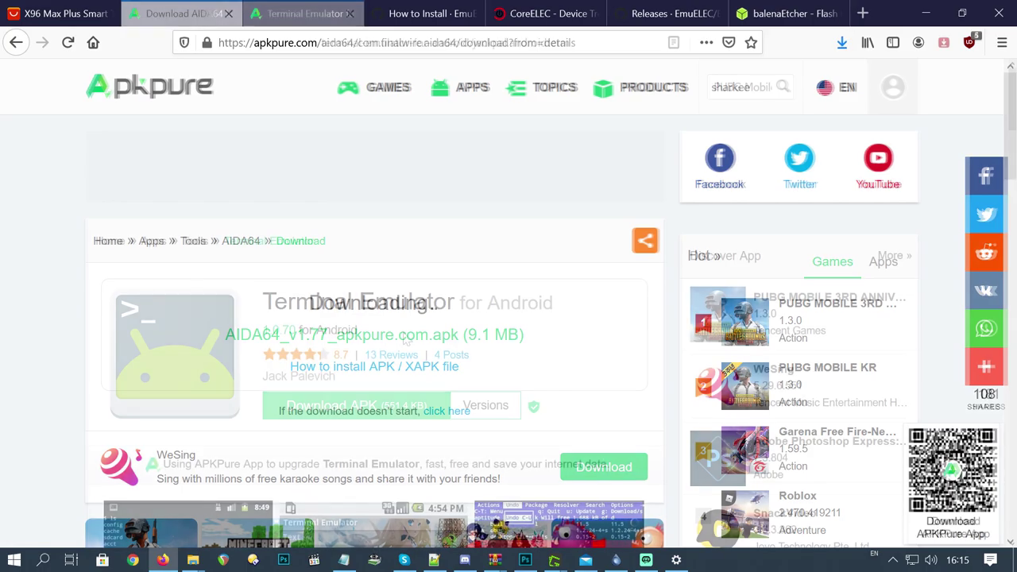
click(352, 408)
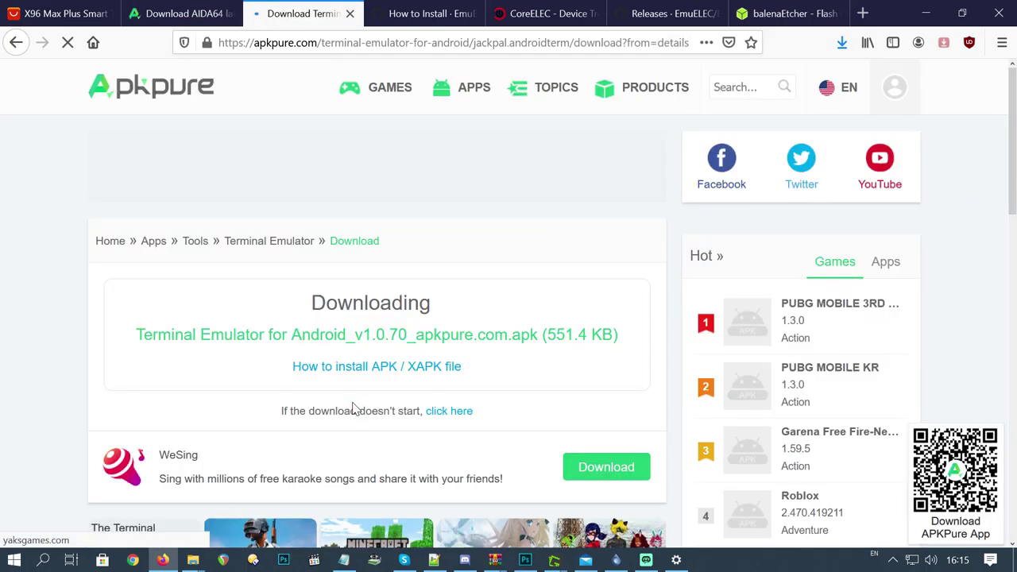
scroll(398, 399, down, 1)
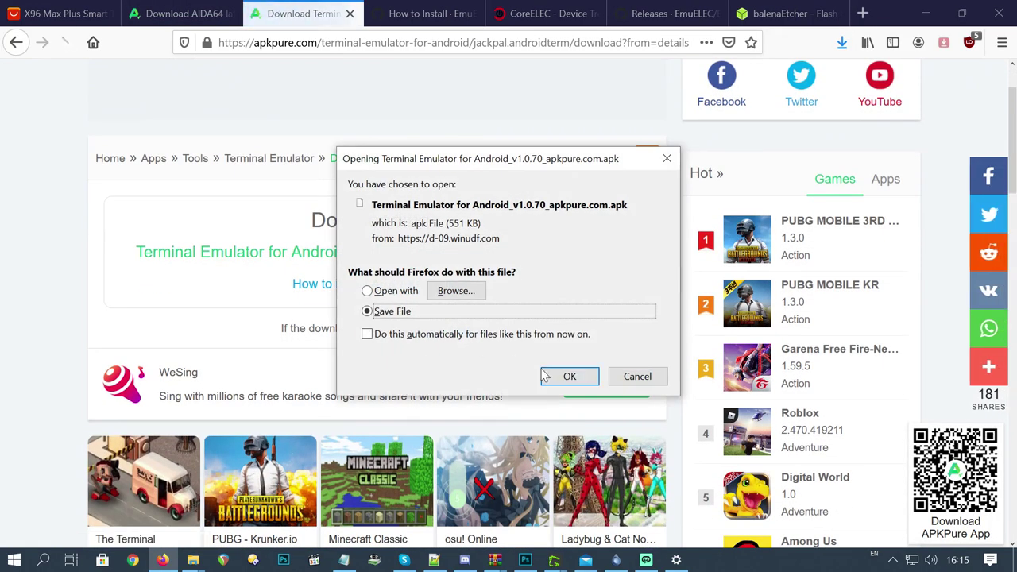
click(569, 376)
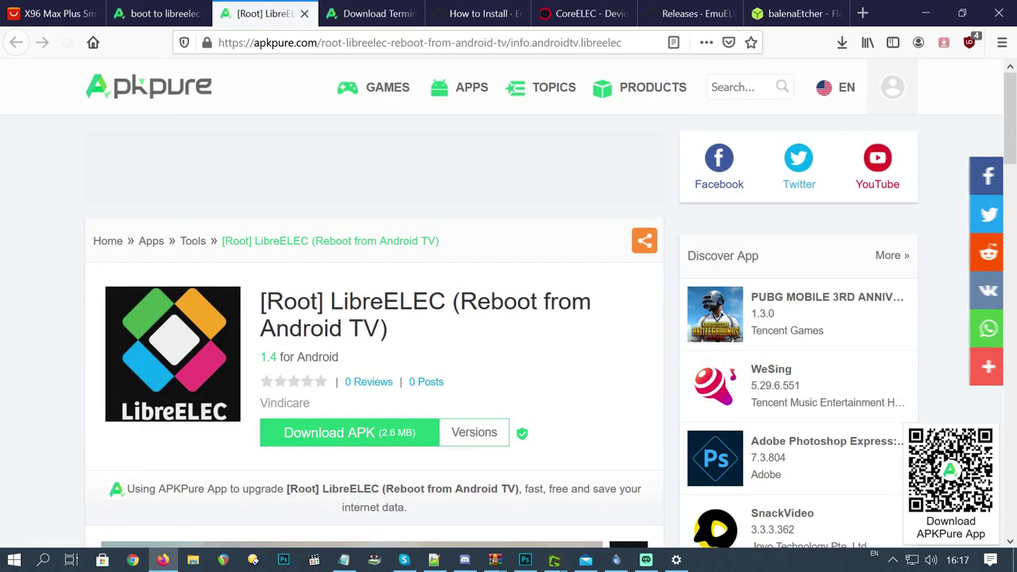
click(388, 435)
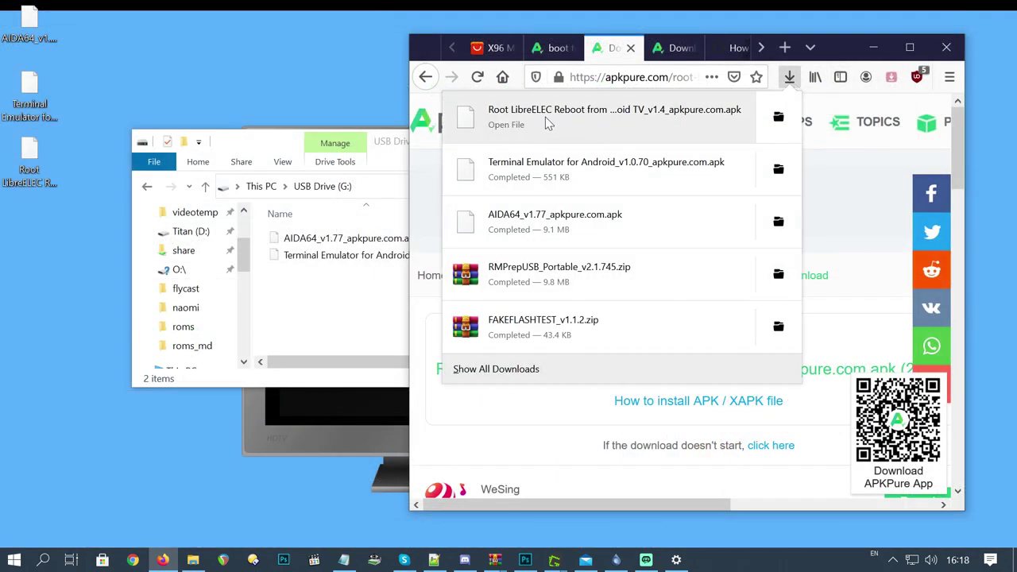
Copy the Root LibreELEC apk from the downloads panel onto USB Drive (G:), then eject it
drag(547, 123, 334, 314)
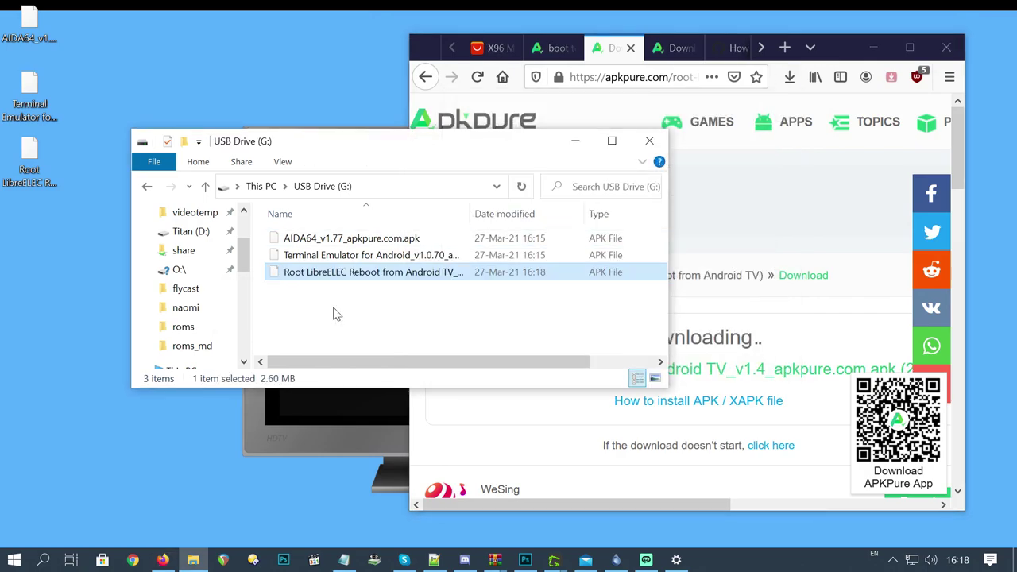
click(355, 311)
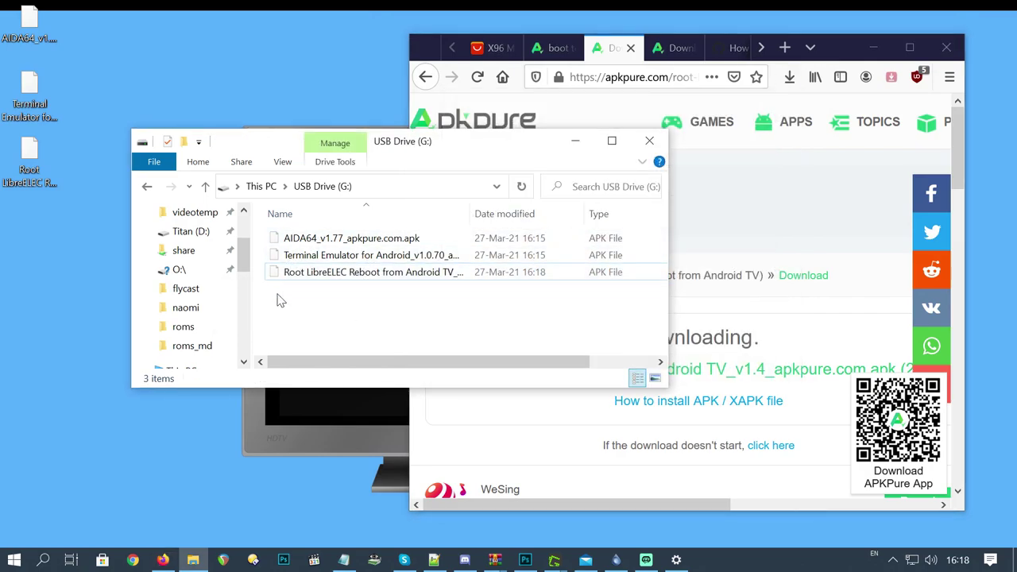
drag(246, 255, 245, 296)
right_click(199, 364)
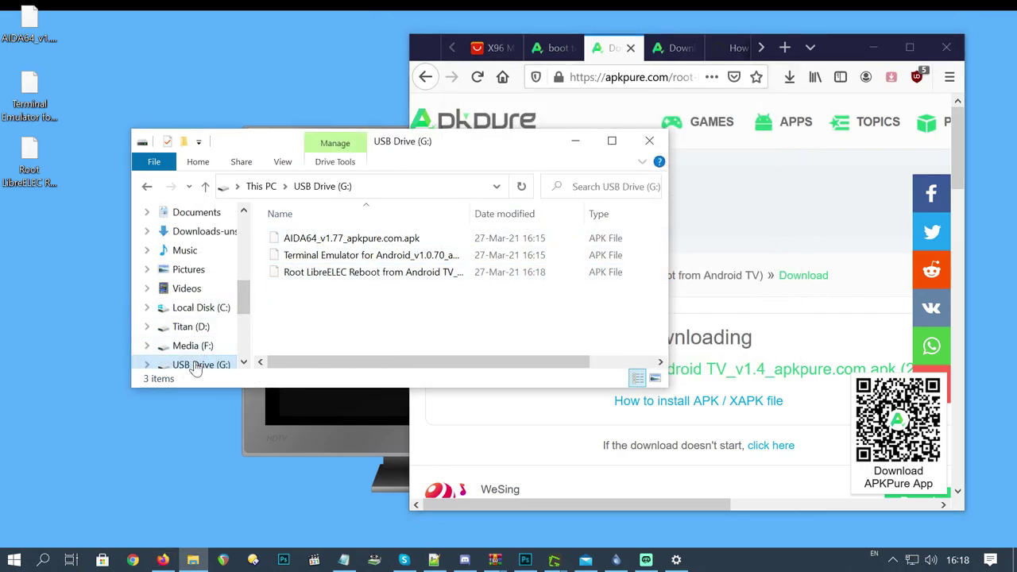
click(243, 406)
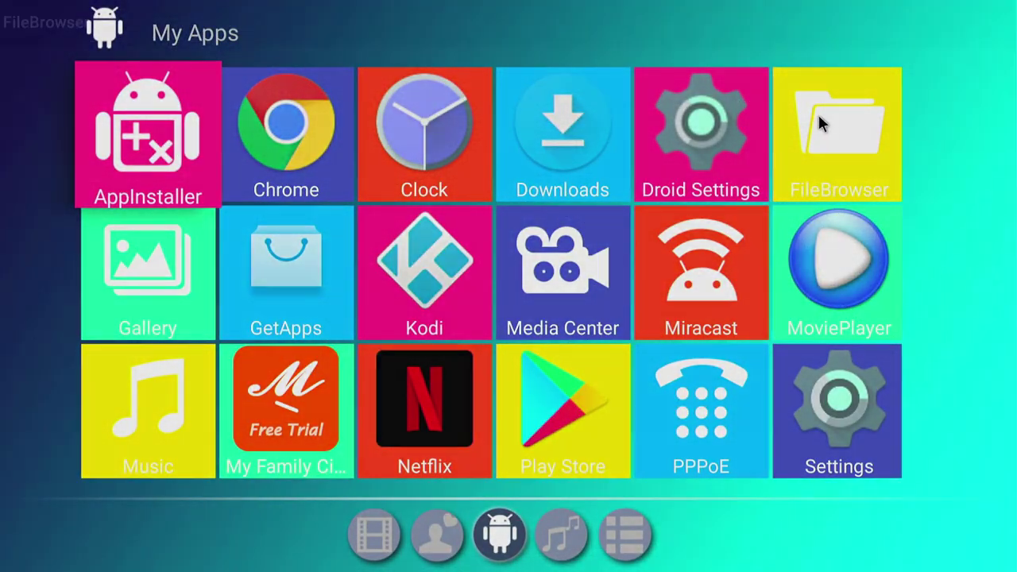
Open the AIDA64 apk on the SanDisk SD card and switch Unknown sources on in Settings
click(818, 125)
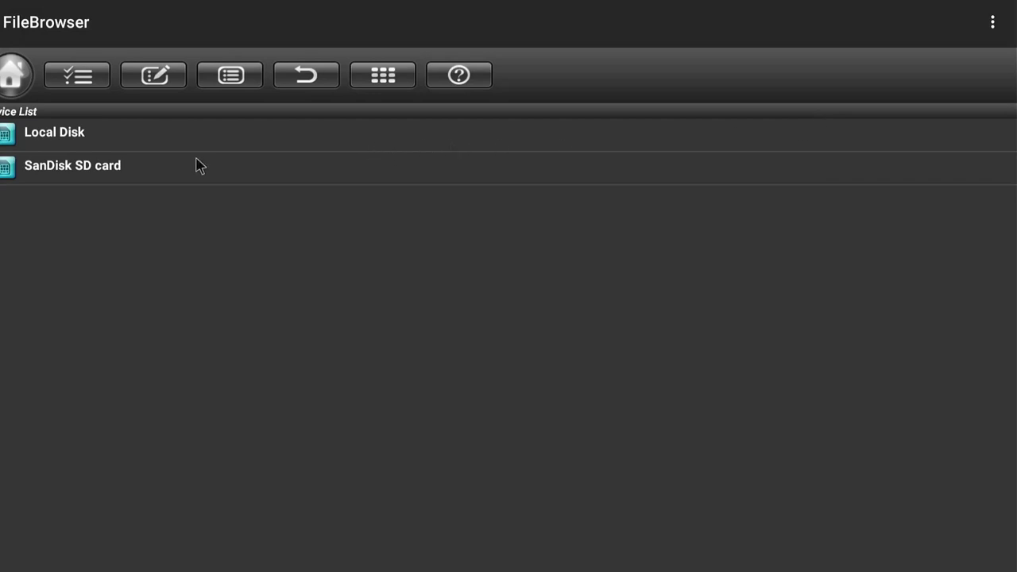
click(134, 181)
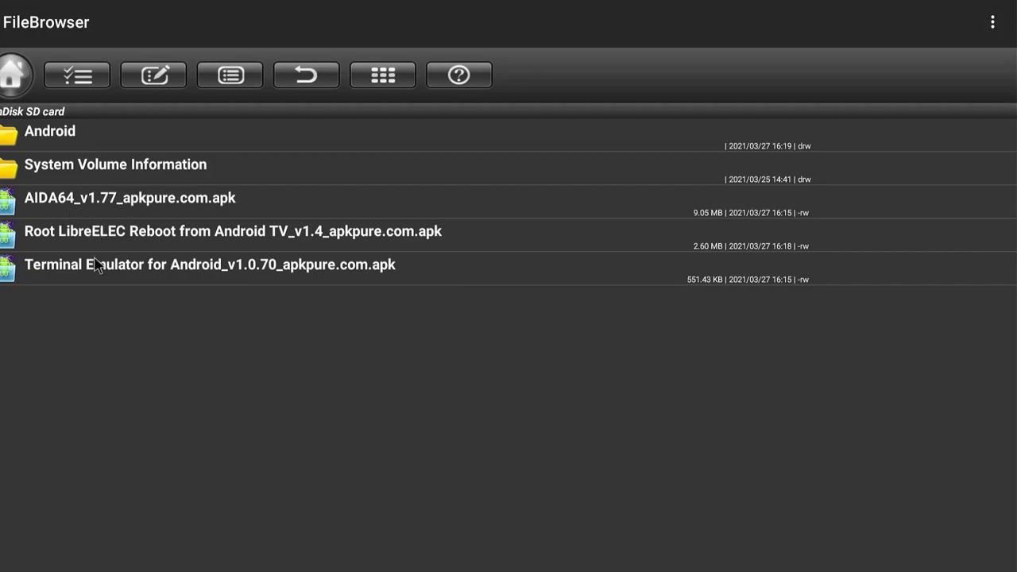
click(65, 204)
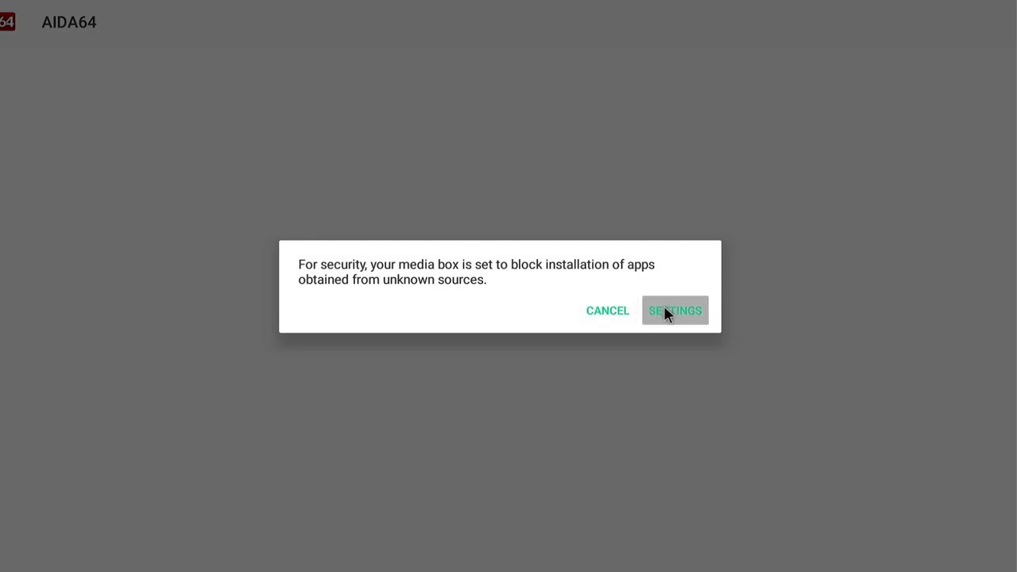
click(665, 310)
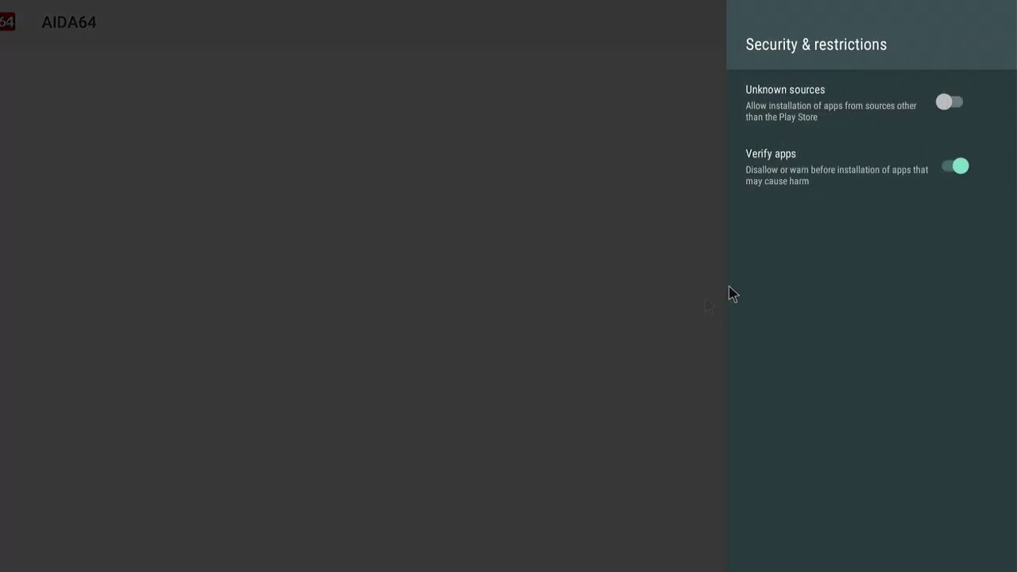
click(950, 106)
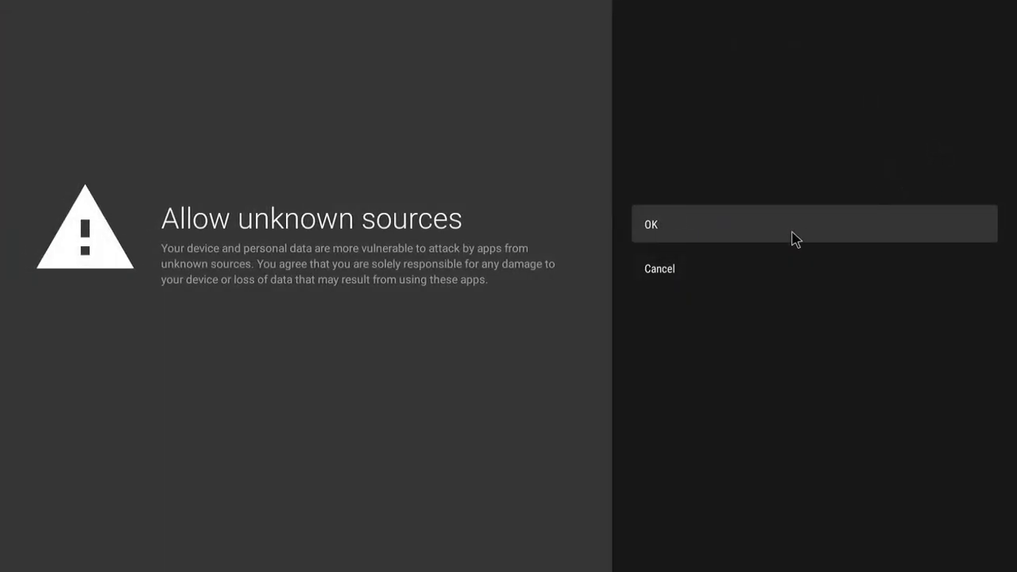
click(794, 227)
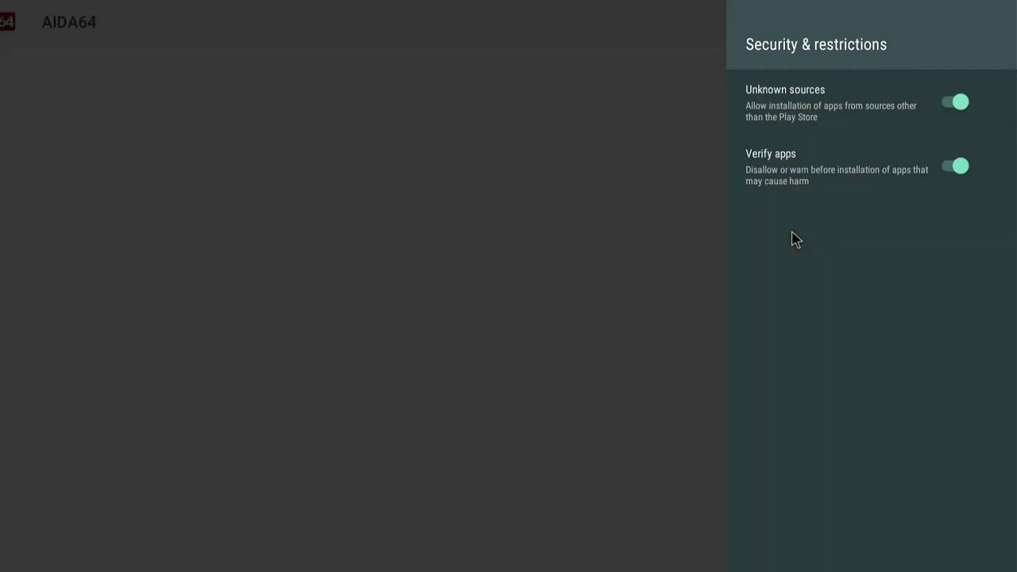
click(665, 299)
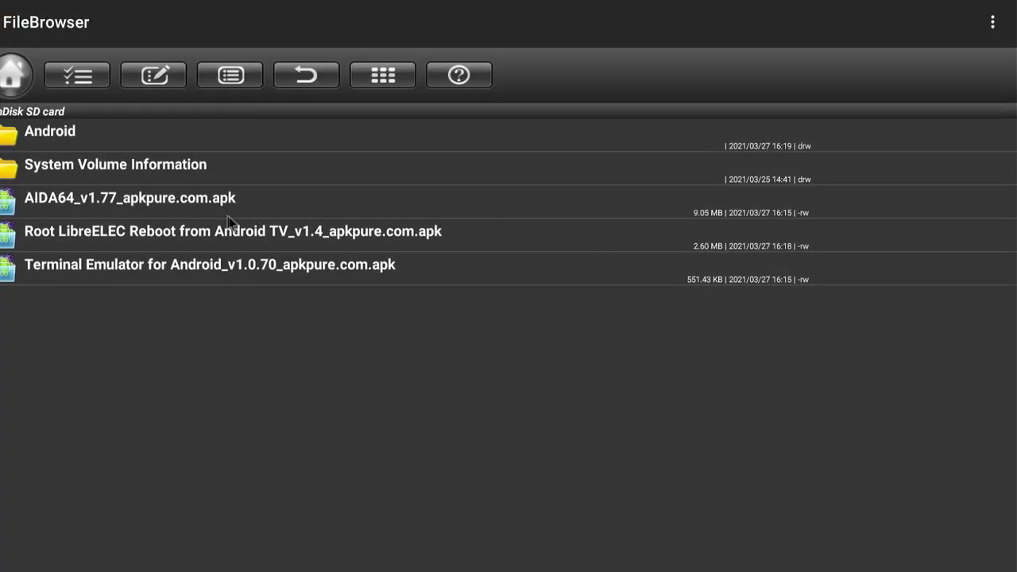
Install the AIDA64, Root LibreELEC Reboot and Terminal Emulator apks from the SanDisk SD card
click(195, 211)
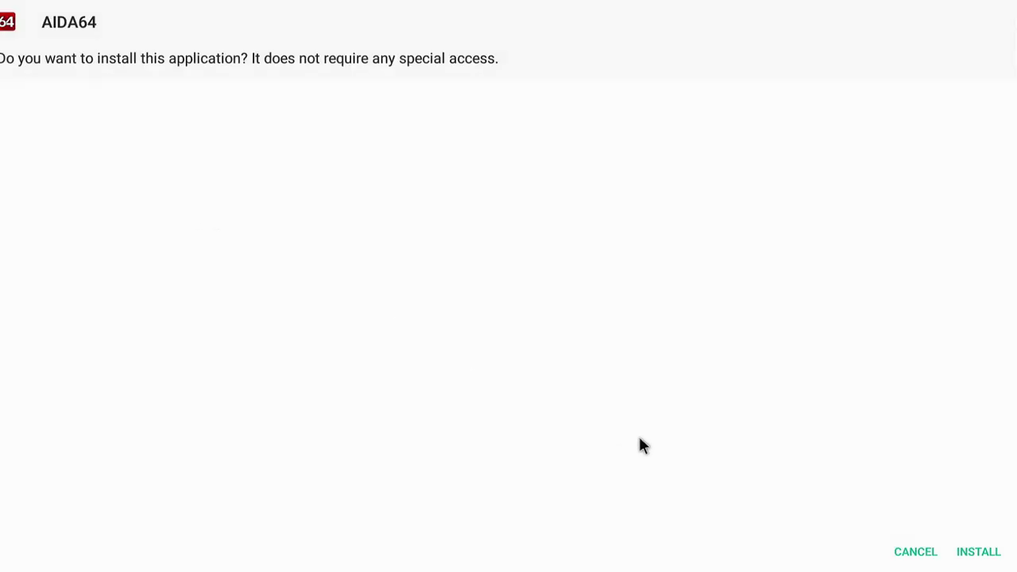
click(978, 553)
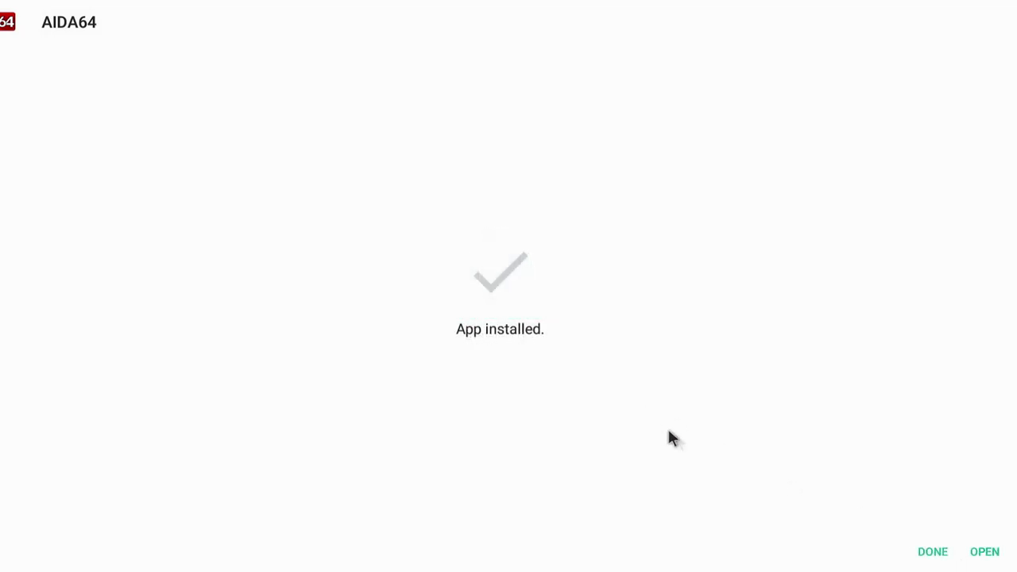
key(Escape)
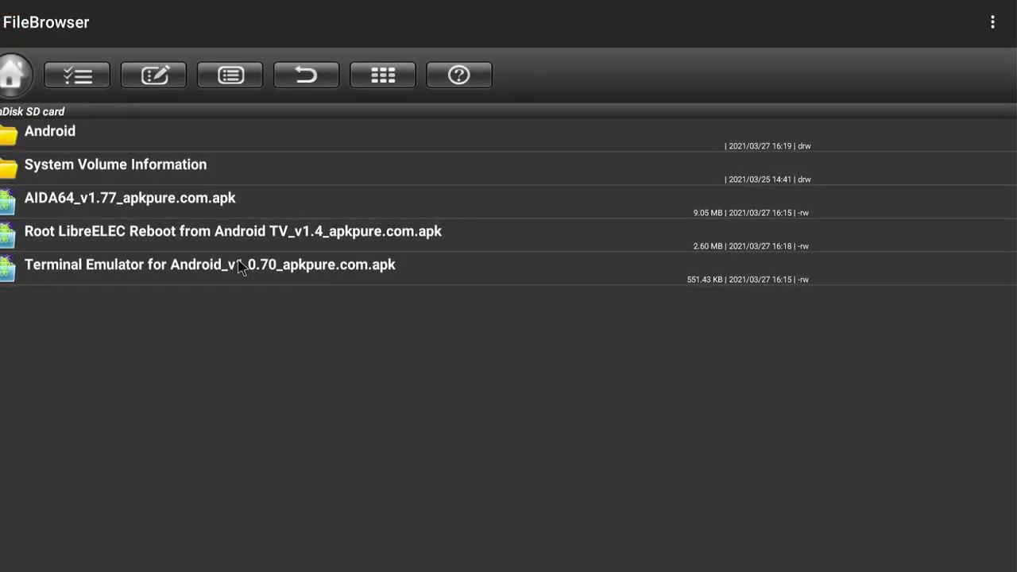
click(224, 236)
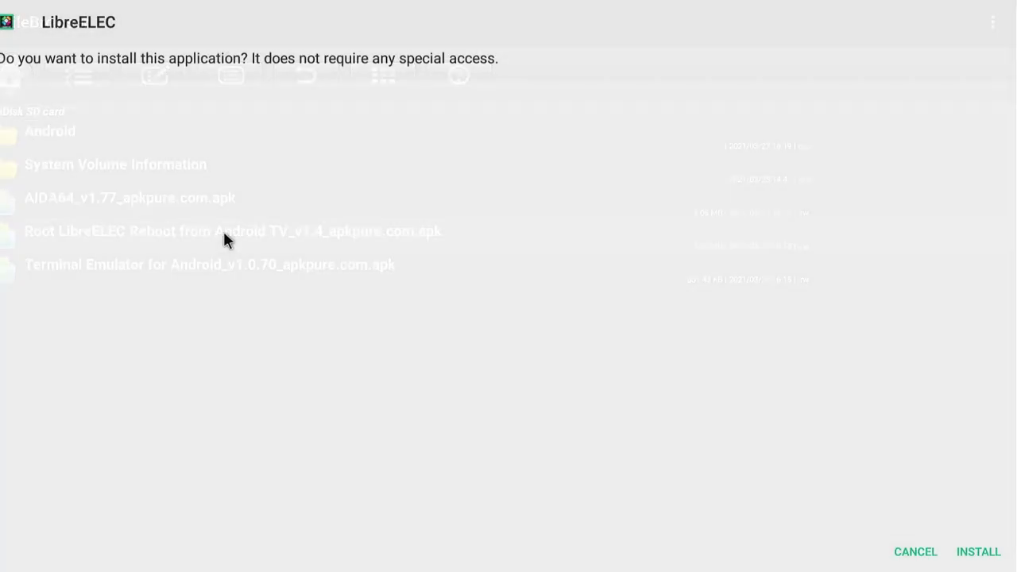
click(963, 550)
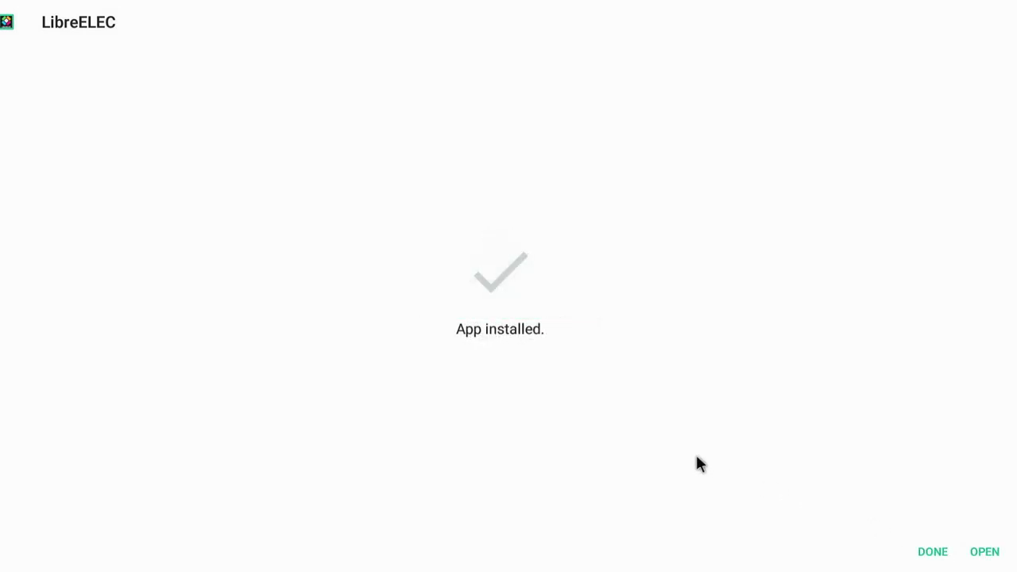
key(Escape)
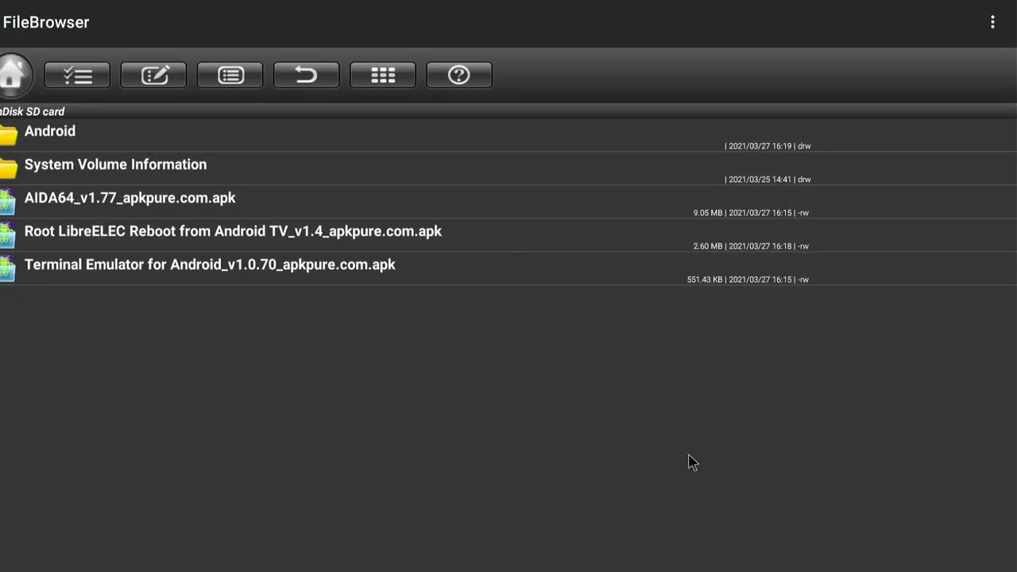
click(366, 281)
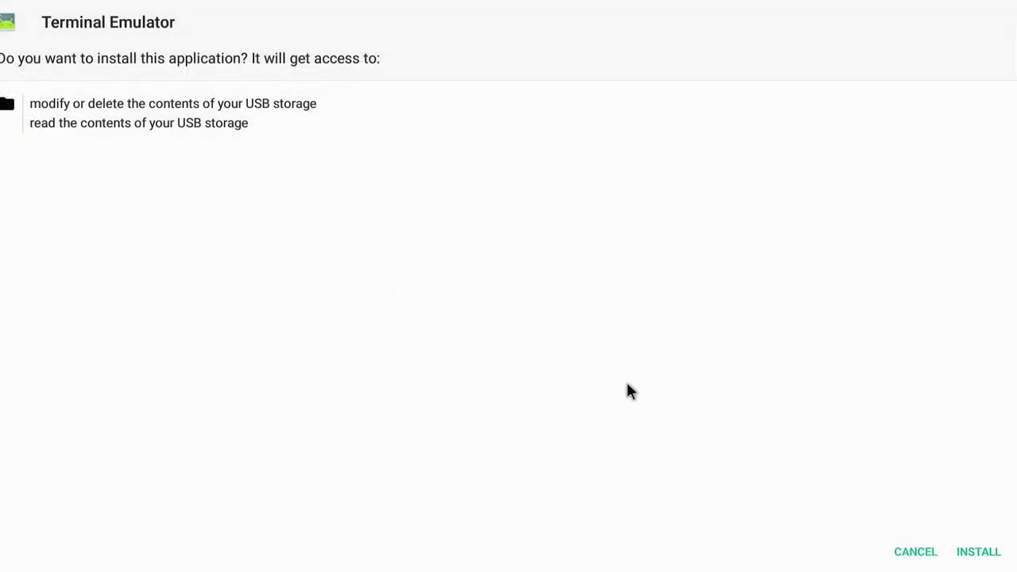
click(962, 550)
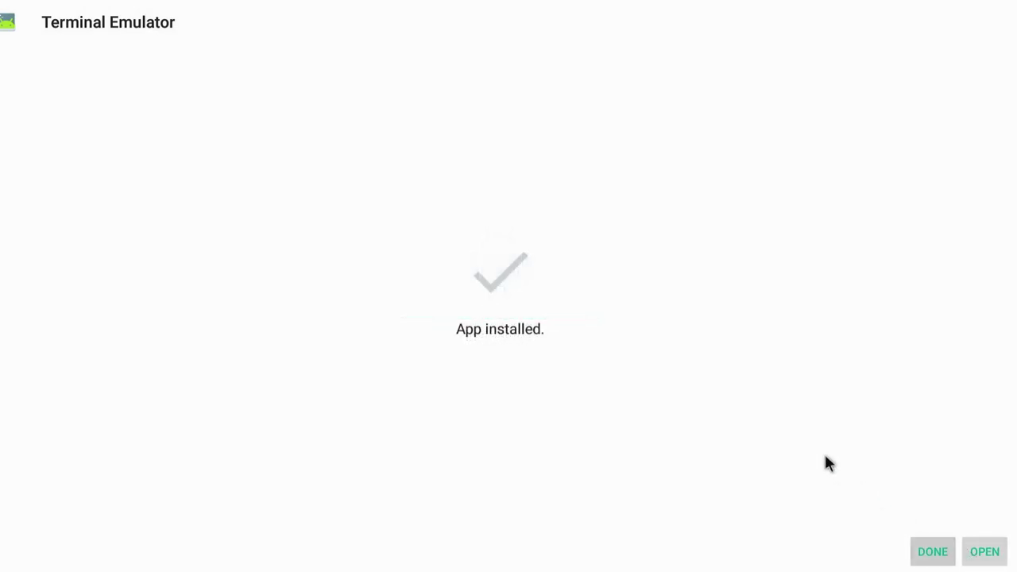
key(Escape)
key(Escape)
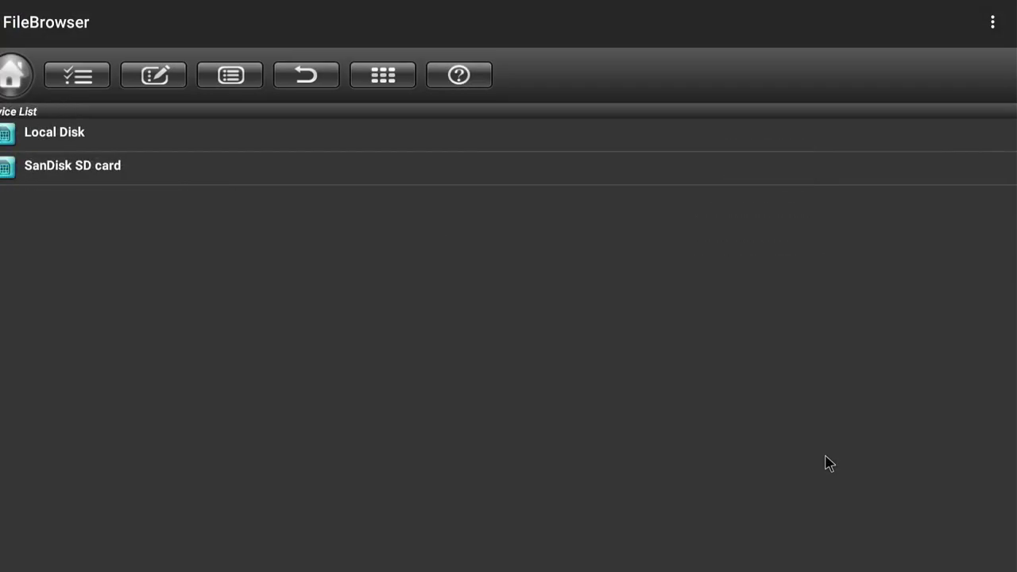
key(Escape)
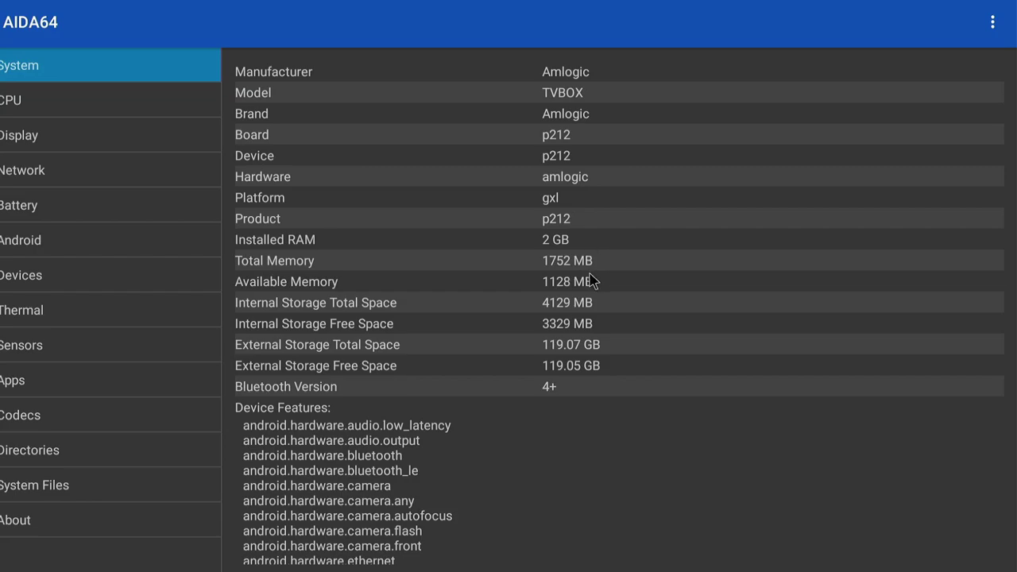
View AIDA64's CPU, Display and Network detail pages
scroll(595, 267, down, 1)
click(186, 95)
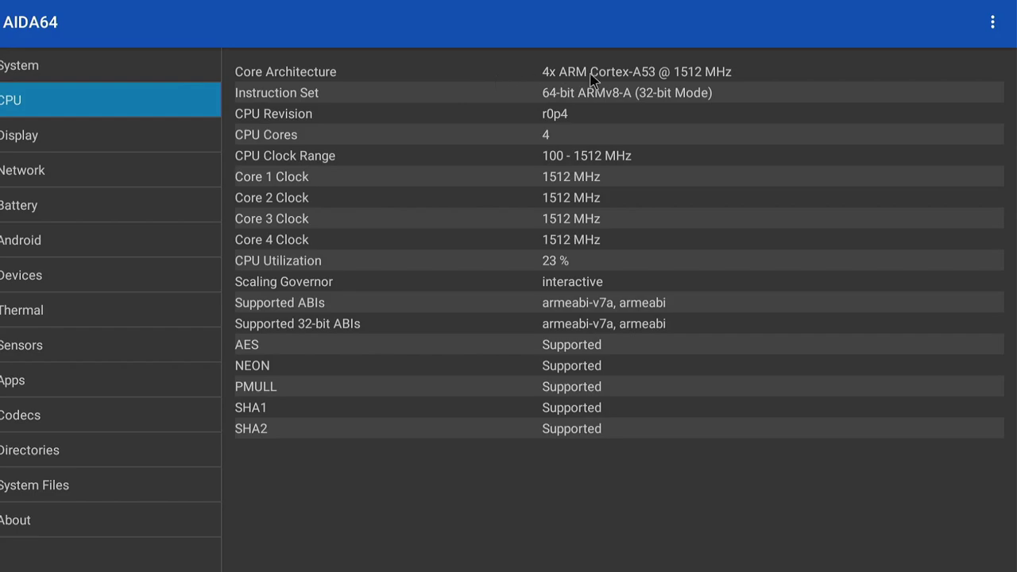
key(Down)
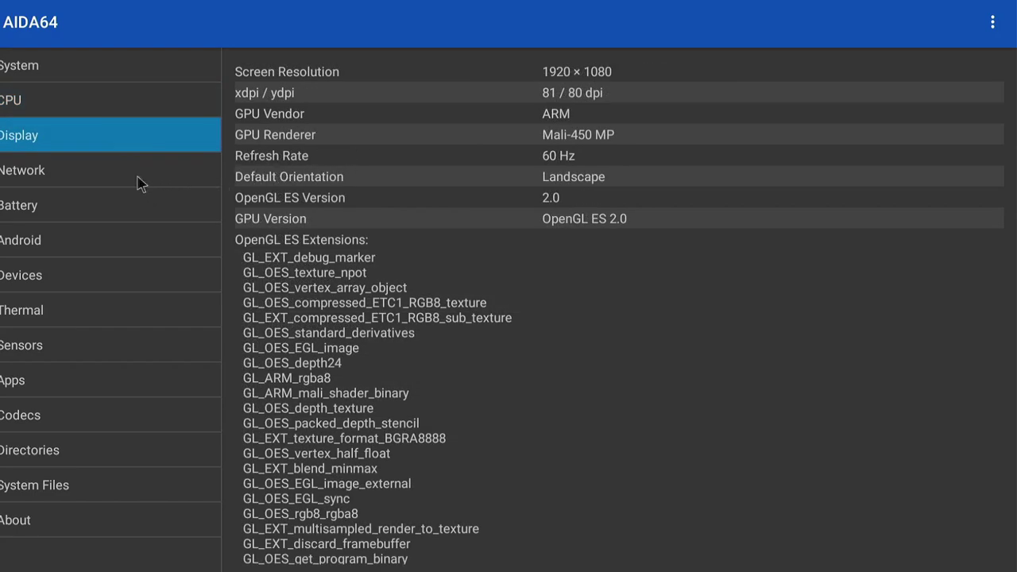
click(111, 180)
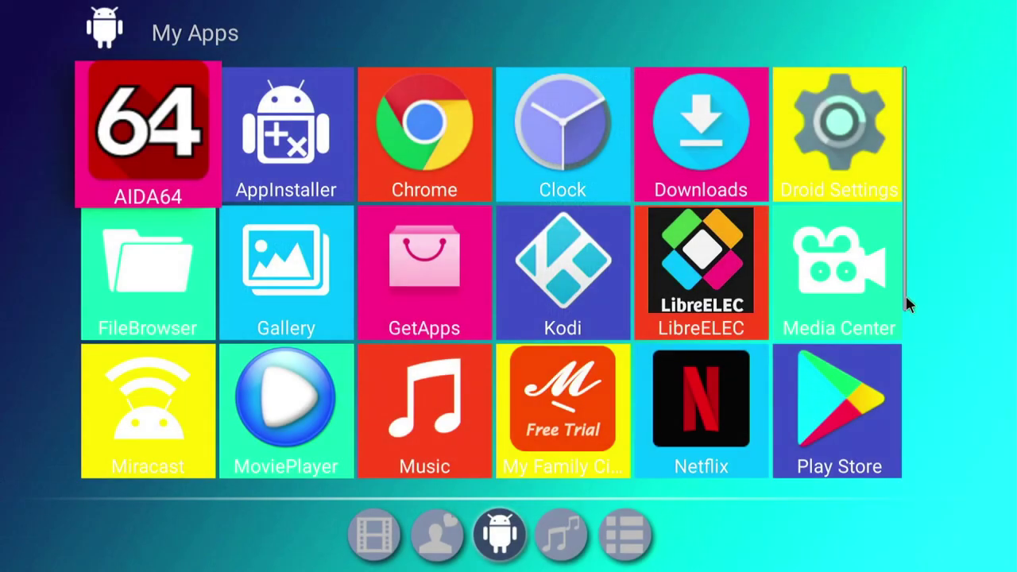
In Terminal Emulator run cat /proc/device-tree/amlogic-dt-id to show p212_2g, then exit
scroll(904, 318, down, 3)
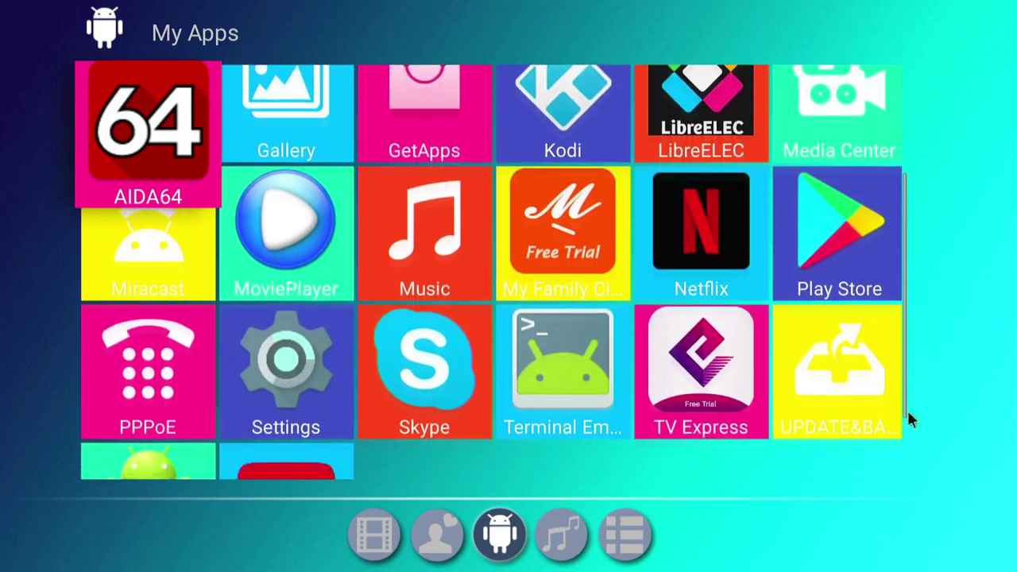
click(585, 352)
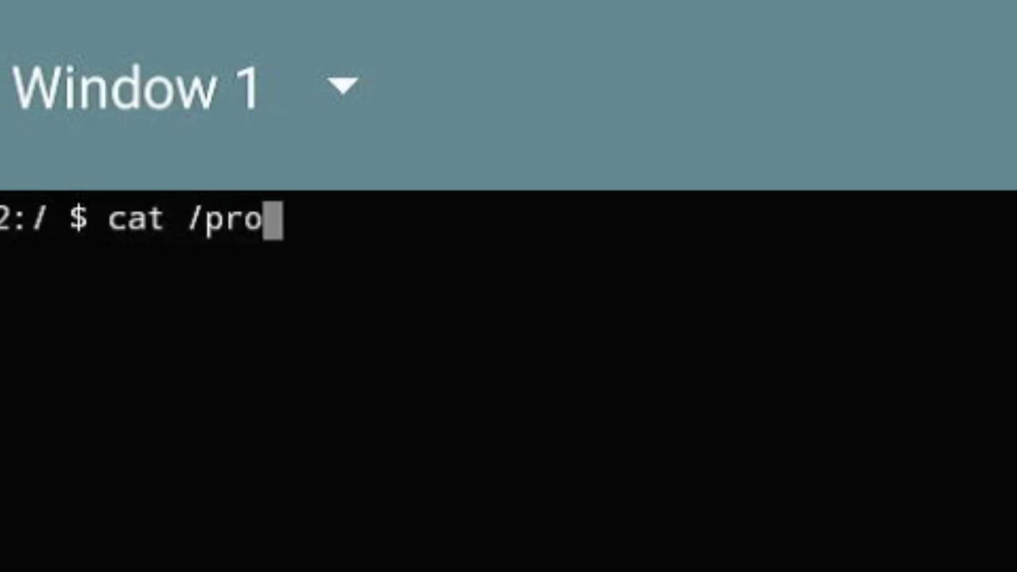
text(devic)
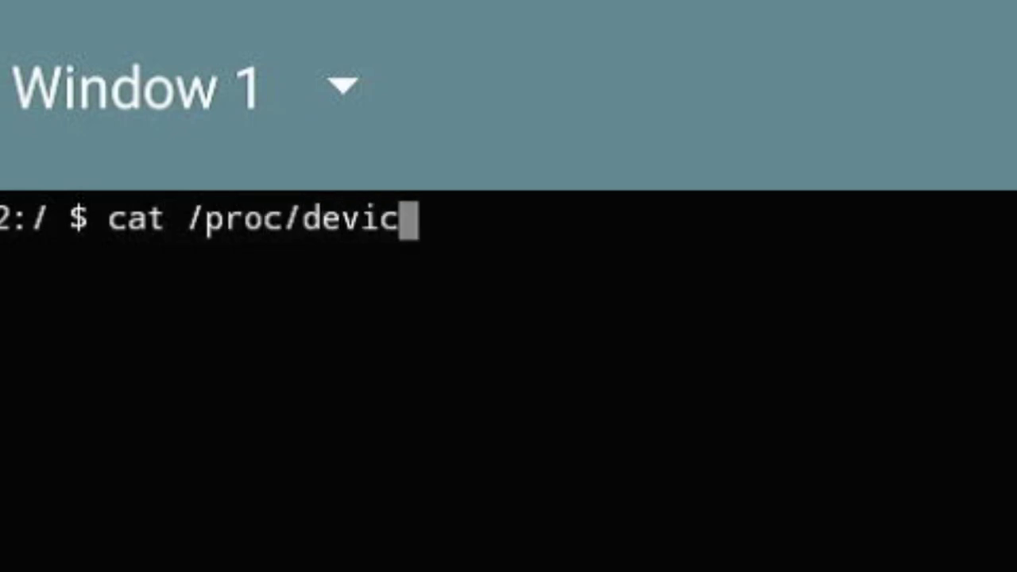
text(e)
text(-)
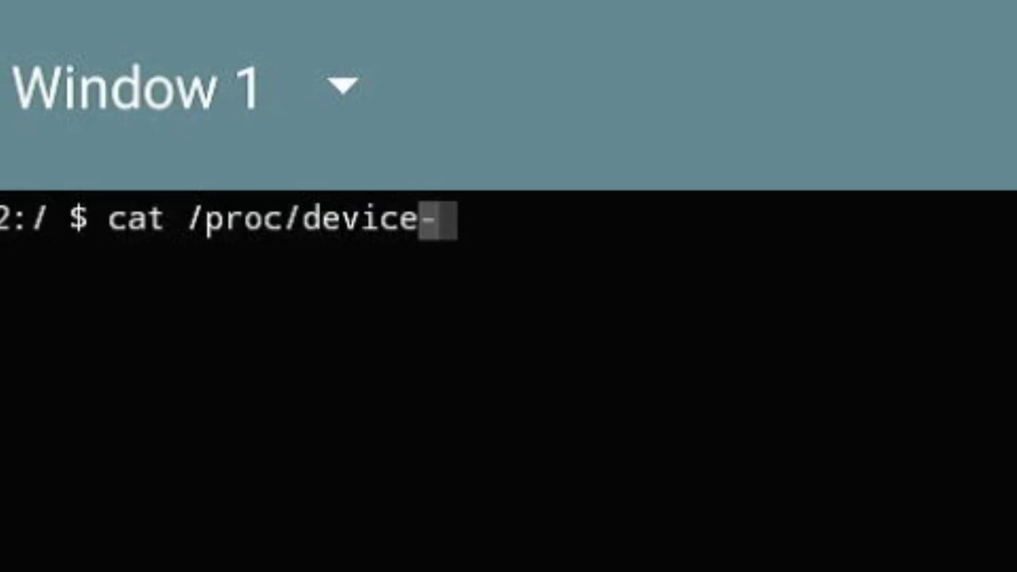
text(tree/amlogic)
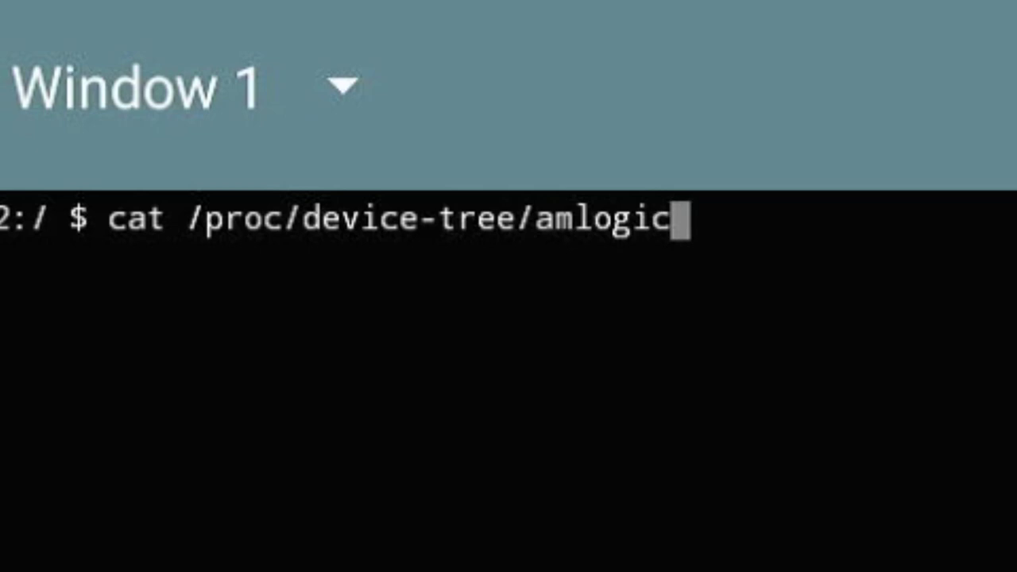
text(-dt-id)
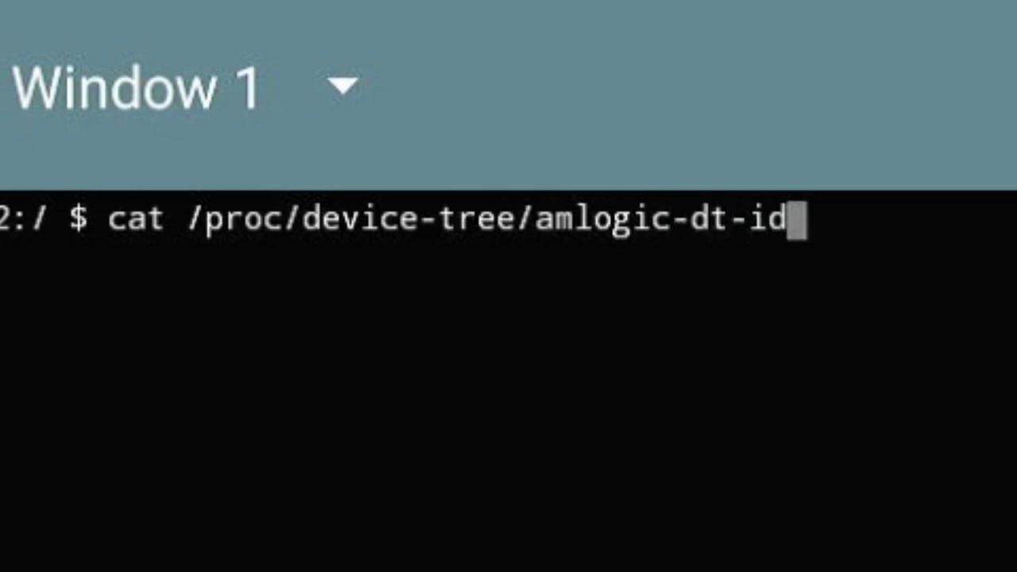
text(q)
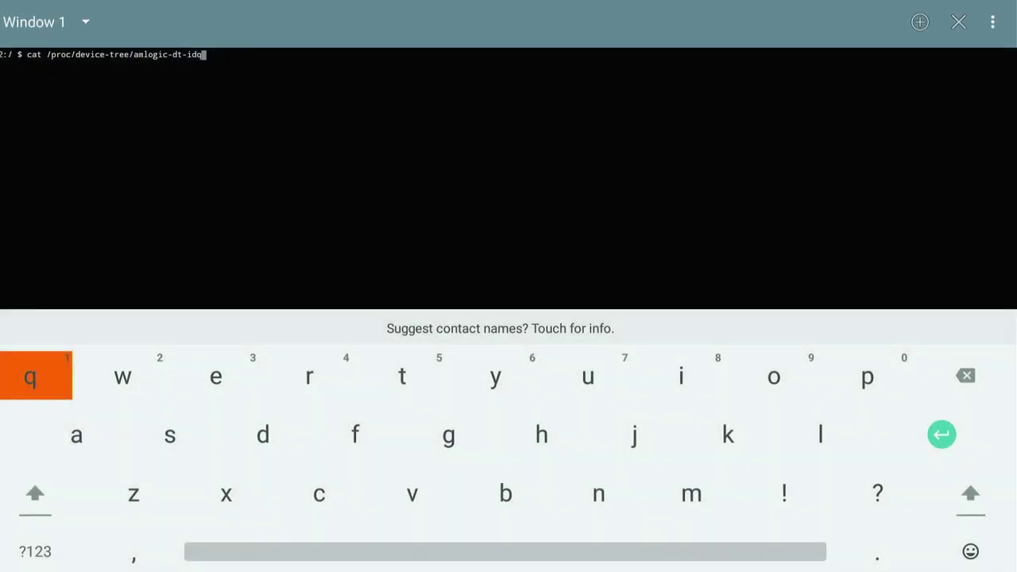
key(Right)
key(Right)
key(Right)
key(Right)
key(Right)
key(Right)
key(Right)
key(Right)
key(Right)
key(Right)
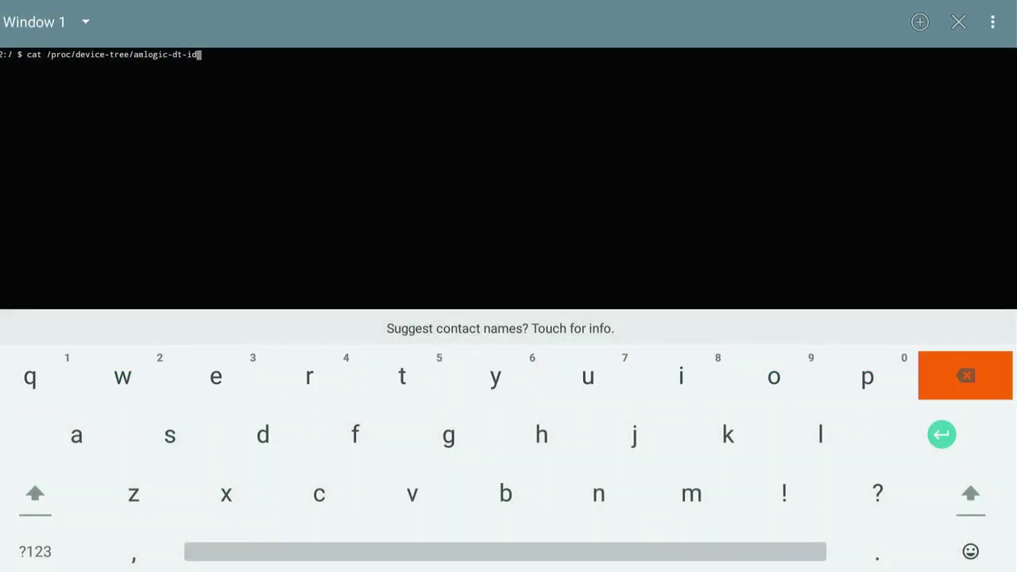
key(Down)
key(Return)
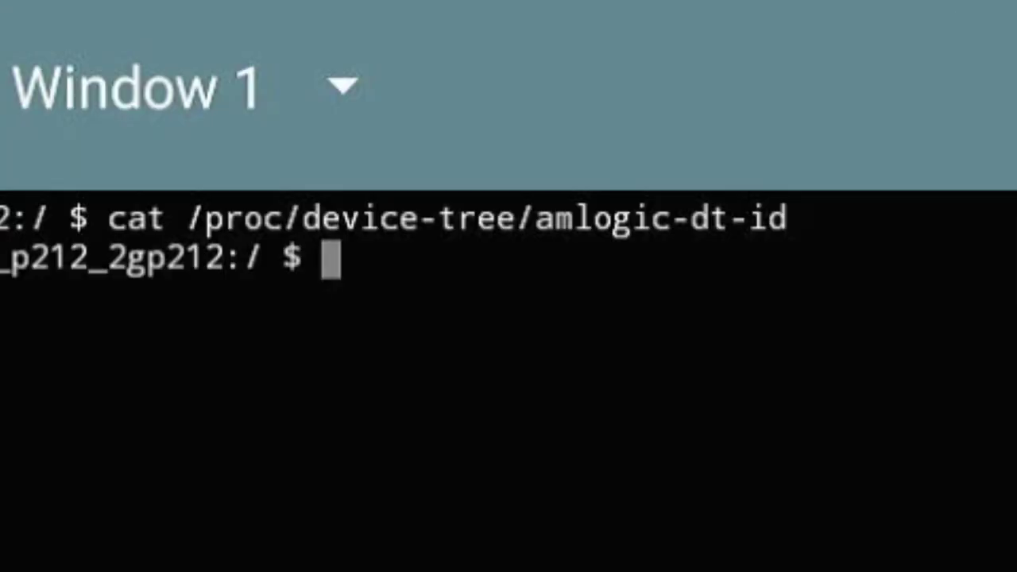
text(exit)
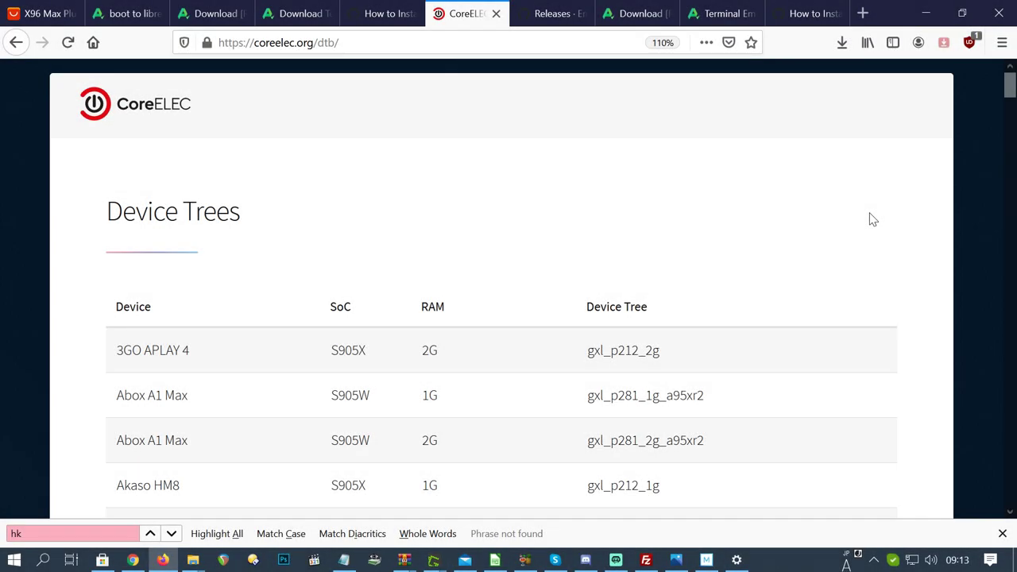
scroll(872, 219, down, 10)
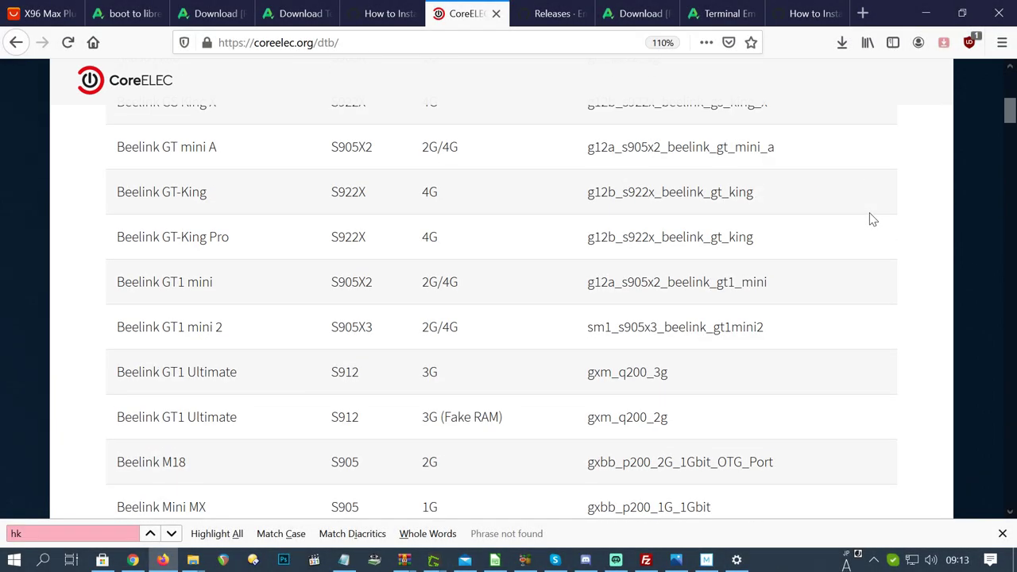
scroll(873, 219, down, 5)
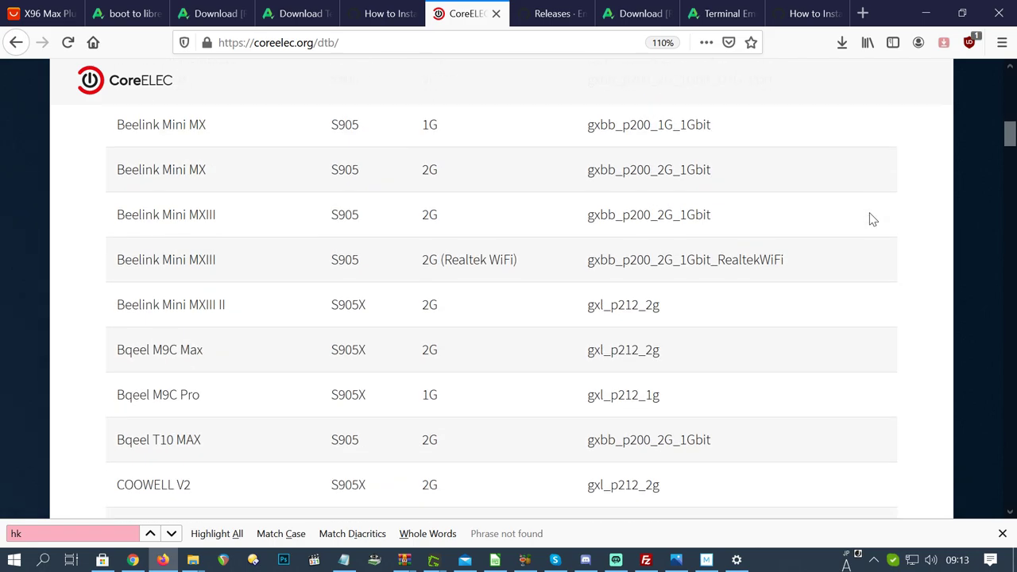
scroll(872, 219, down, 5)
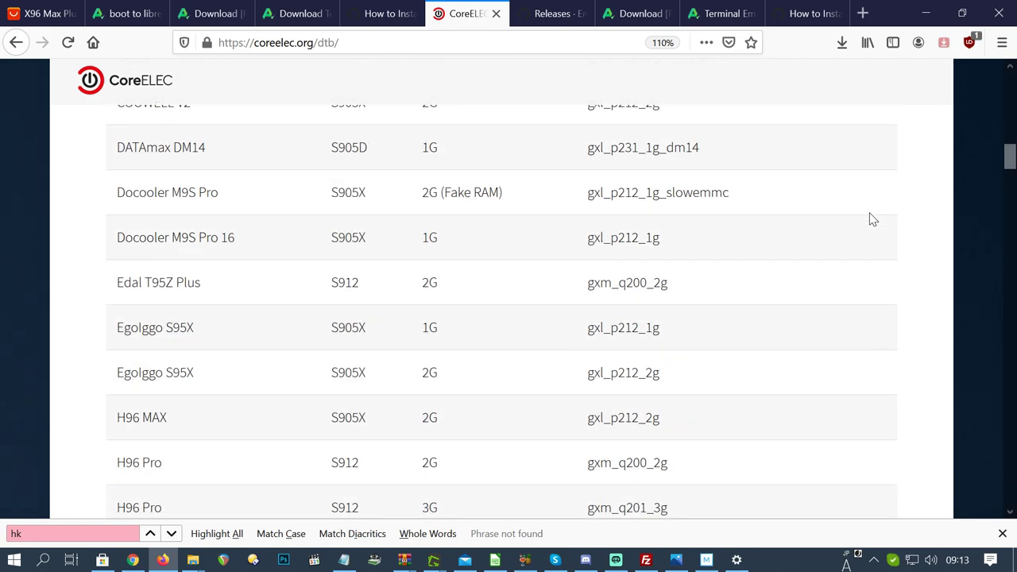
scroll(872, 219, down, 5)
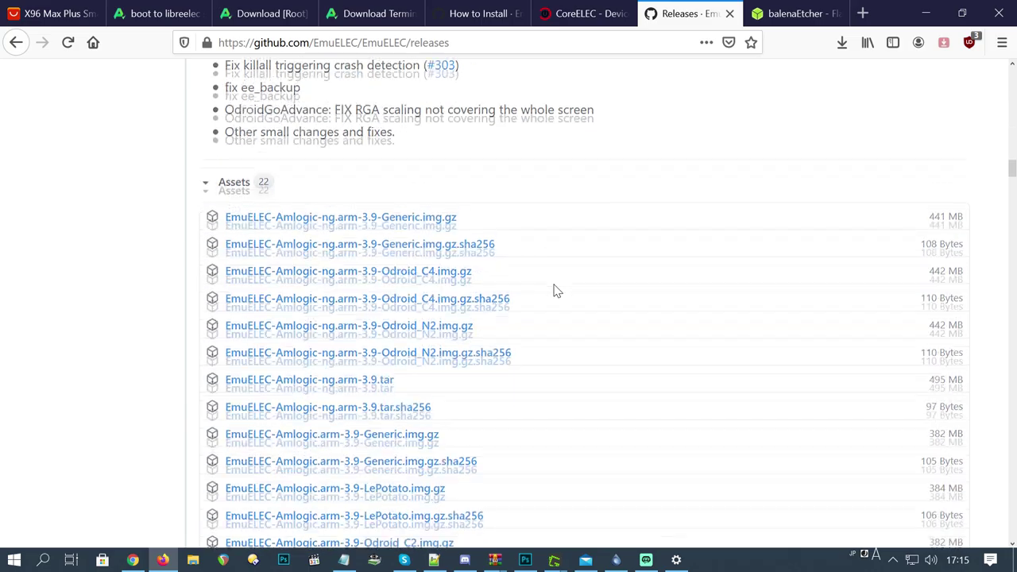
Save EmuELEC-Amlogic.arm-3.9-Generic.img.gz to the Desktop with Save Link As
scroll(552, 288, down, 3)
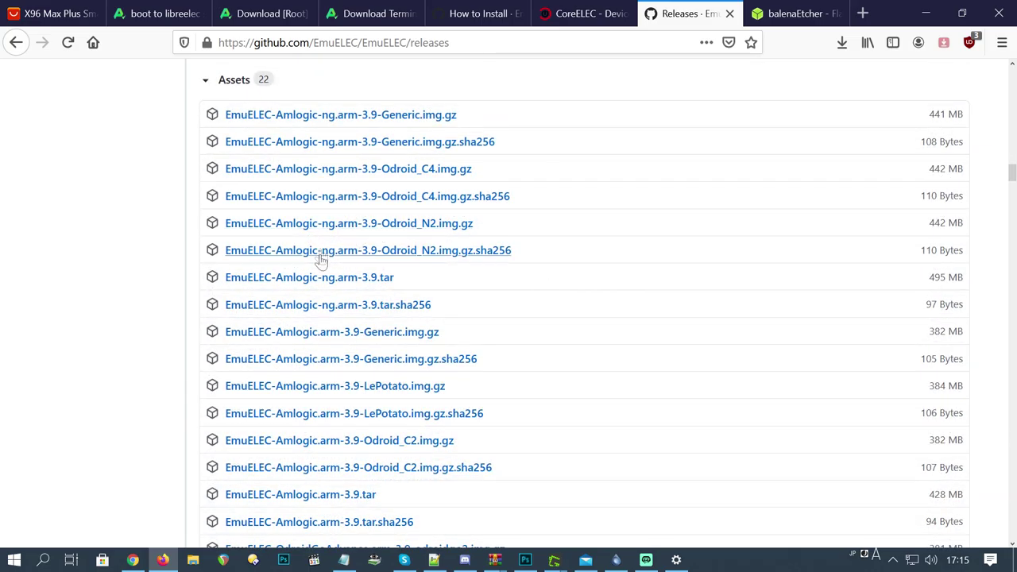
scroll(501, 278, down, 5)
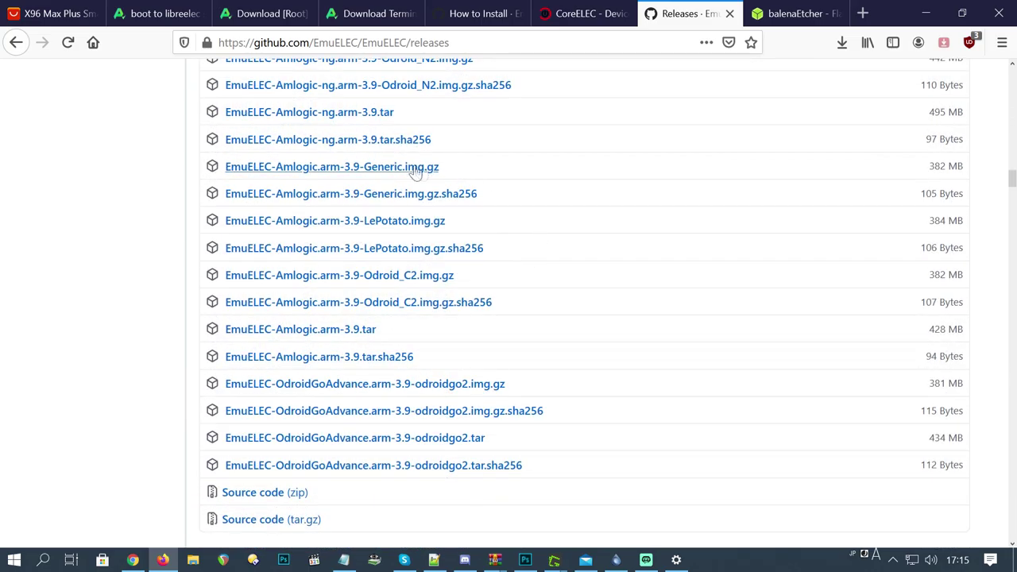
right_click(367, 174)
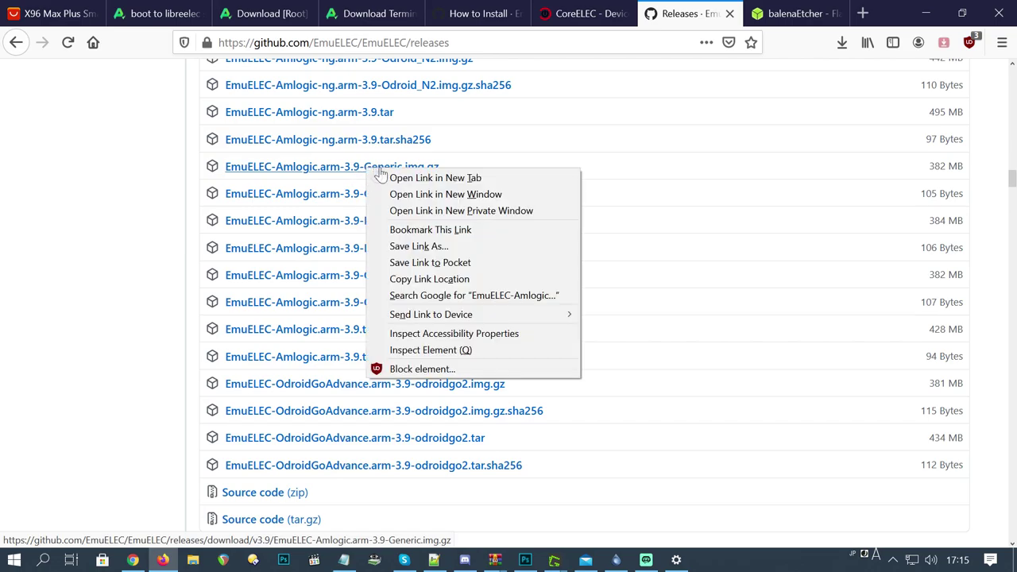
click(445, 252)
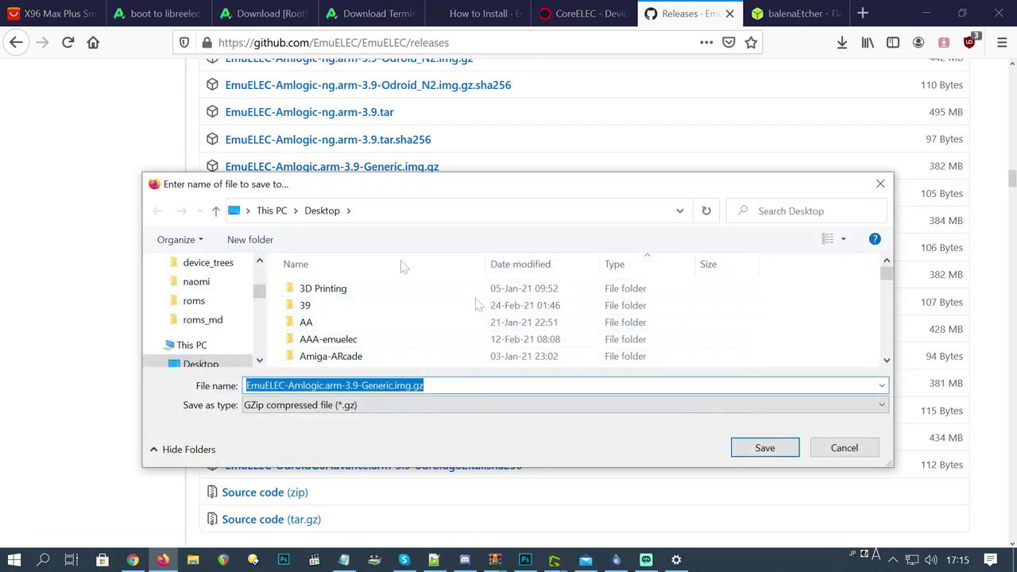
click(763, 448)
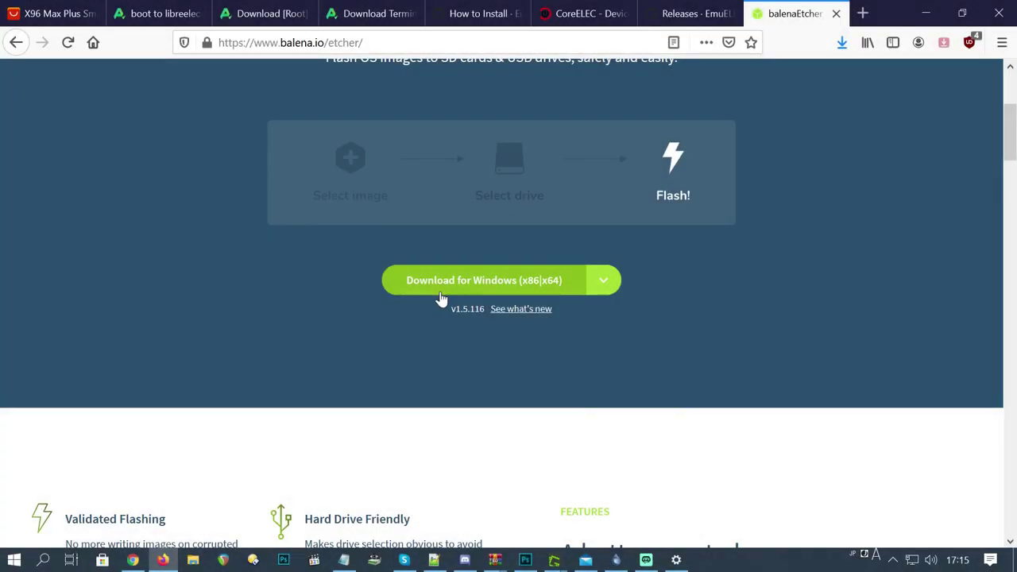
Download balenaEtcher-Setup-1.5.116.exe, run it and accept the licence agreement
click(452, 289)
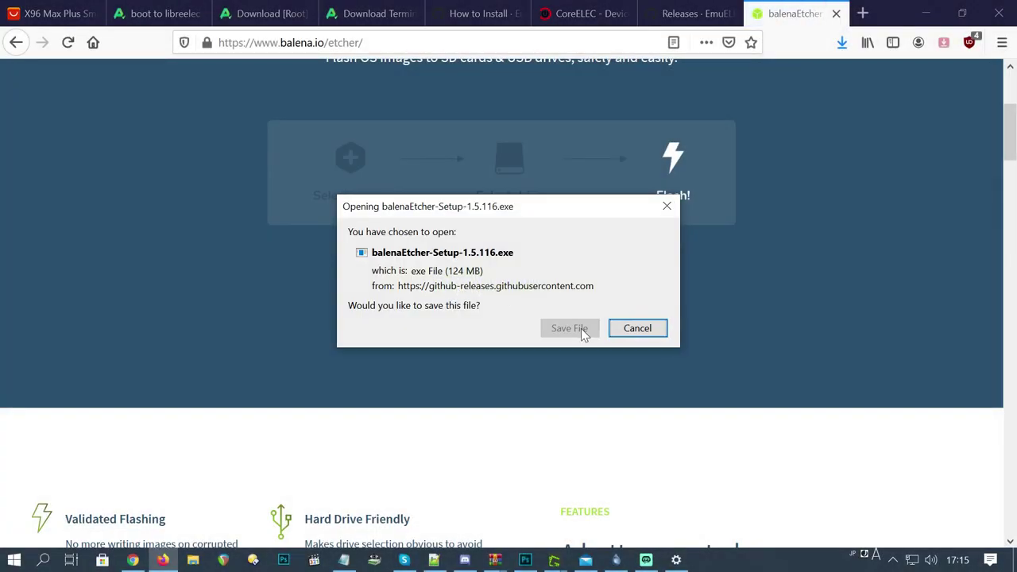
click(581, 328)
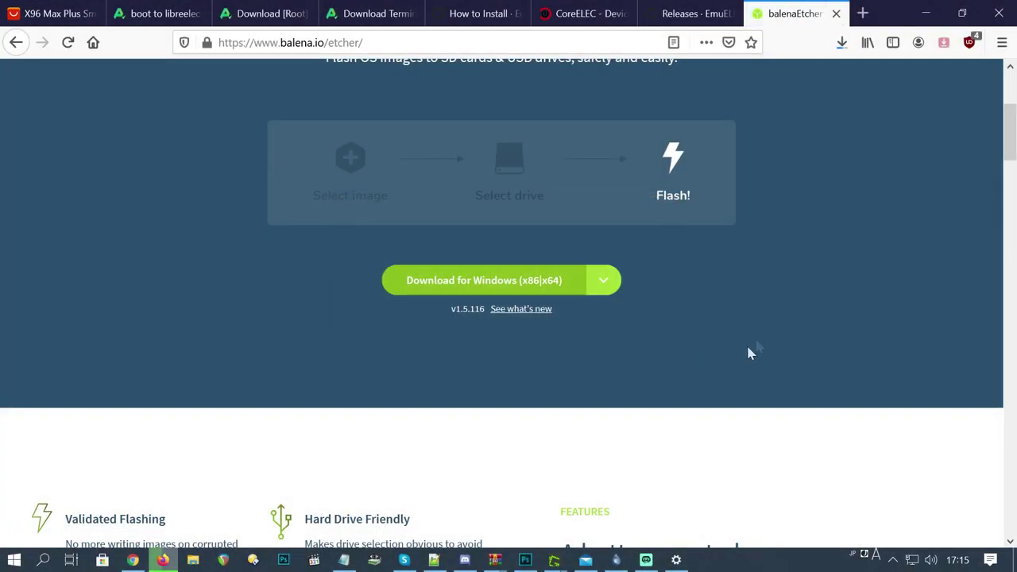
click(840, 47)
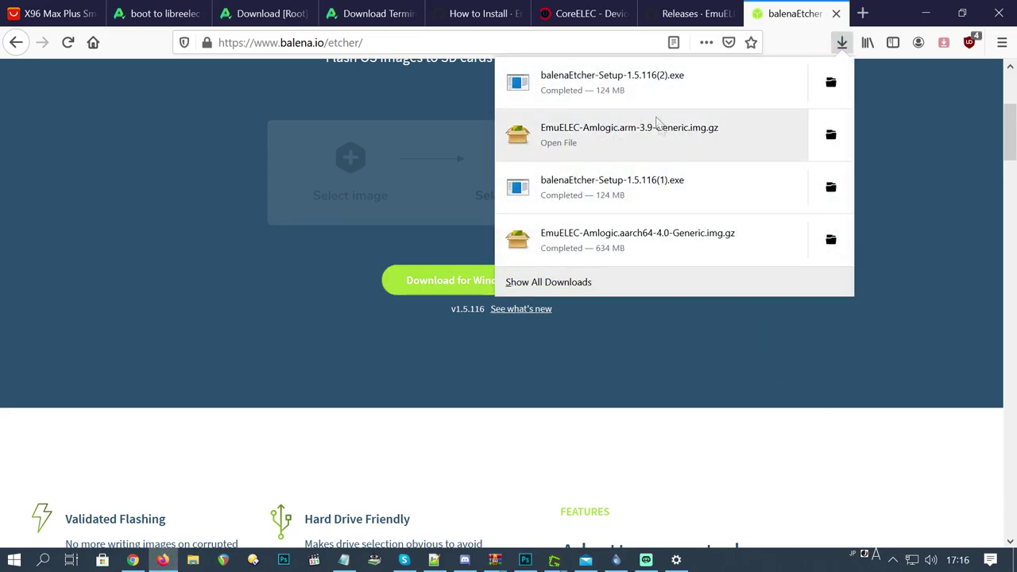
click(647, 198)
click(555, 311)
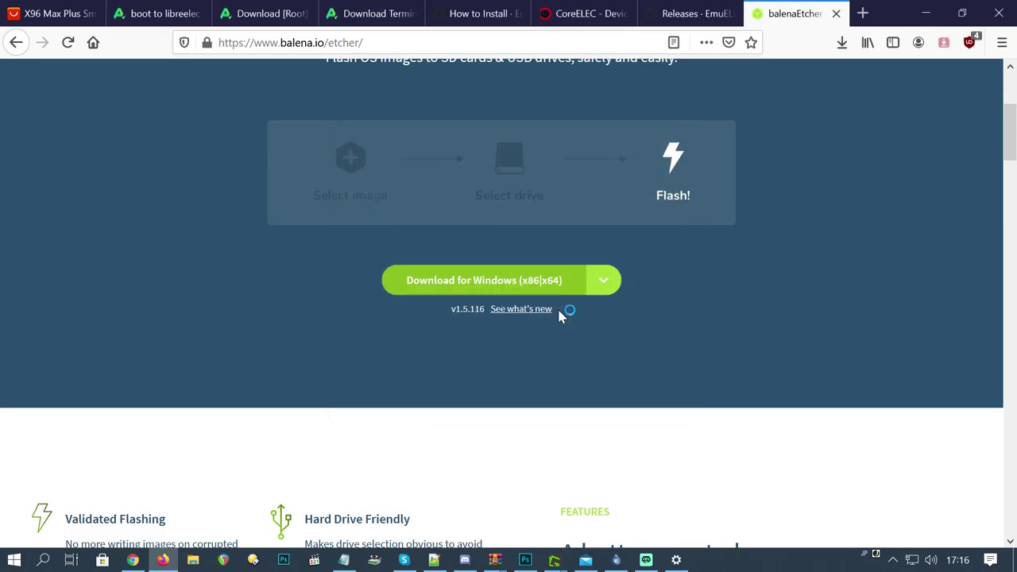
click(606, 410)
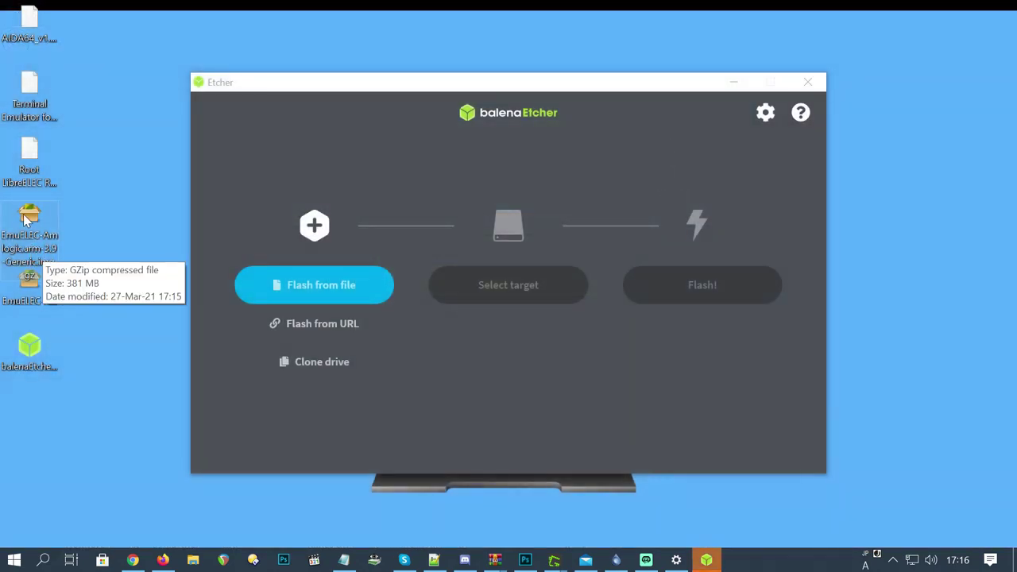
Flash the EmuELEC Generic image onto the Multi Flash Reader USB Device, approving the UAC prompt
drag(25, 221, 326, 245)
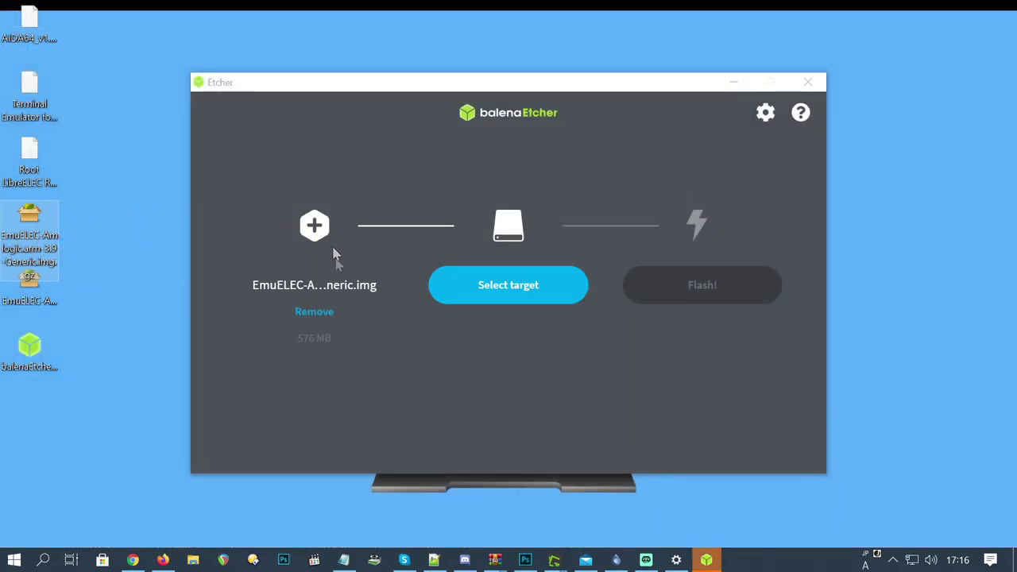
click(476, 286)
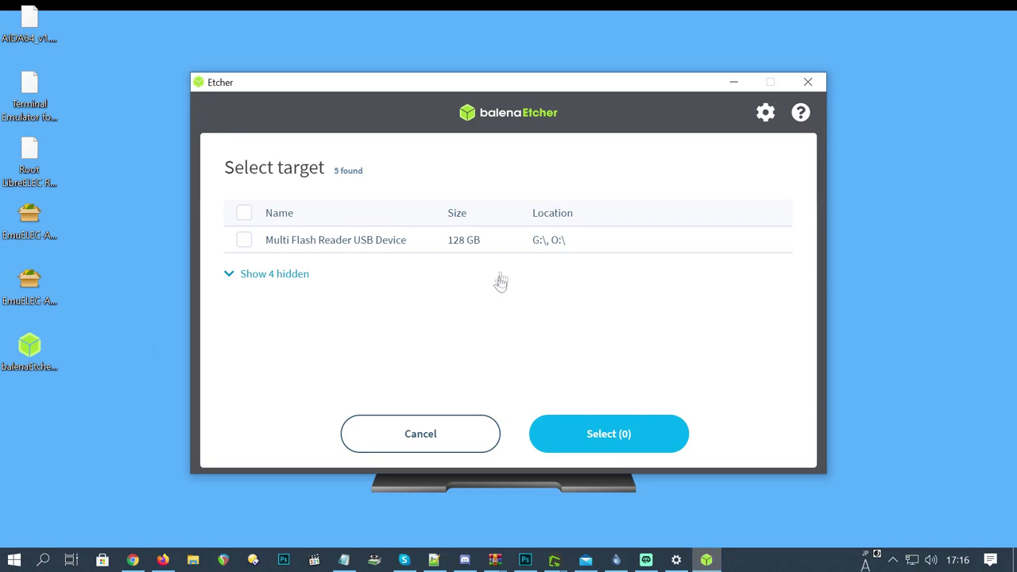
click(422, 241)
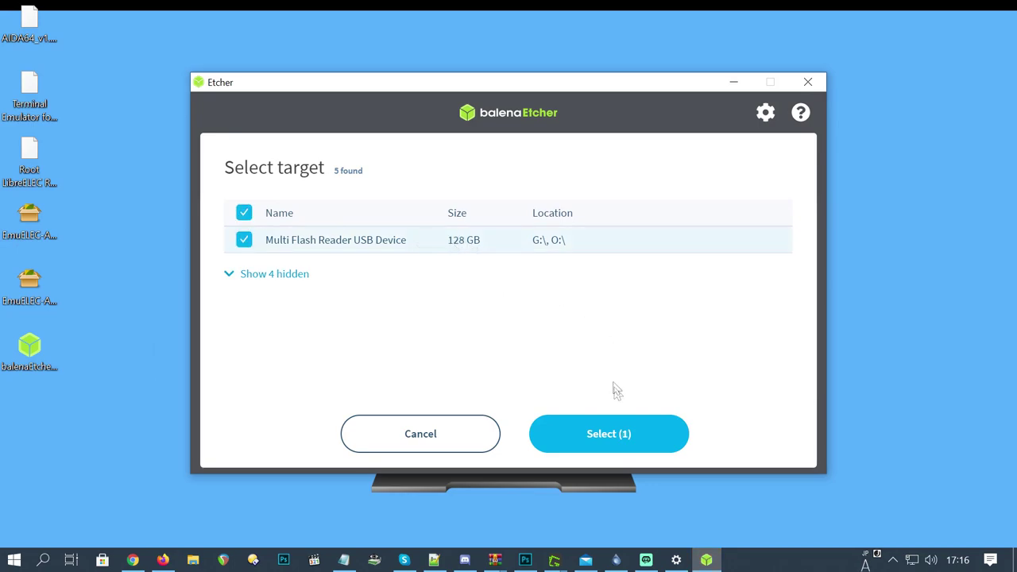
click(618, 442)
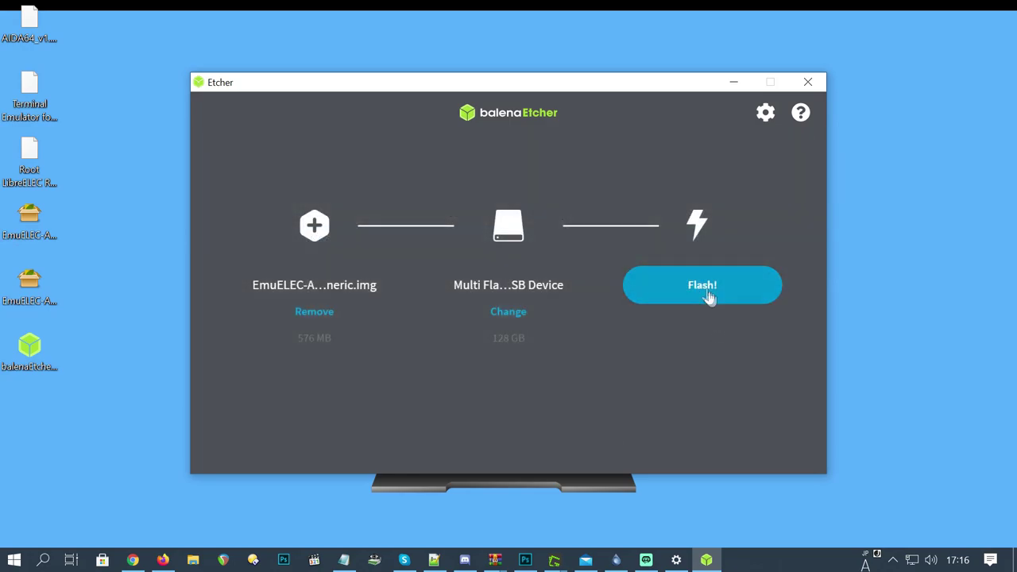
click(704, 290)
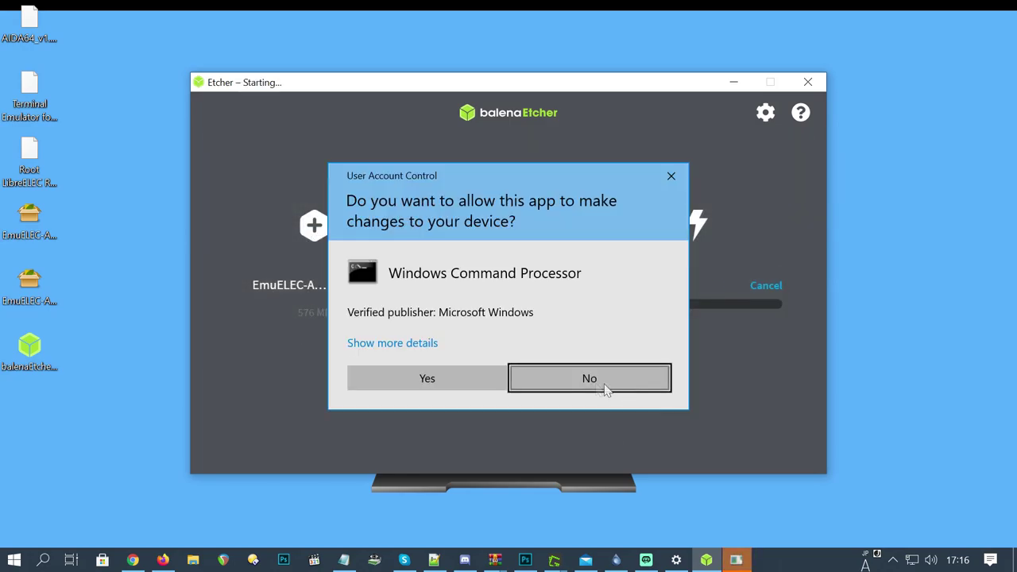
click(435, 382)
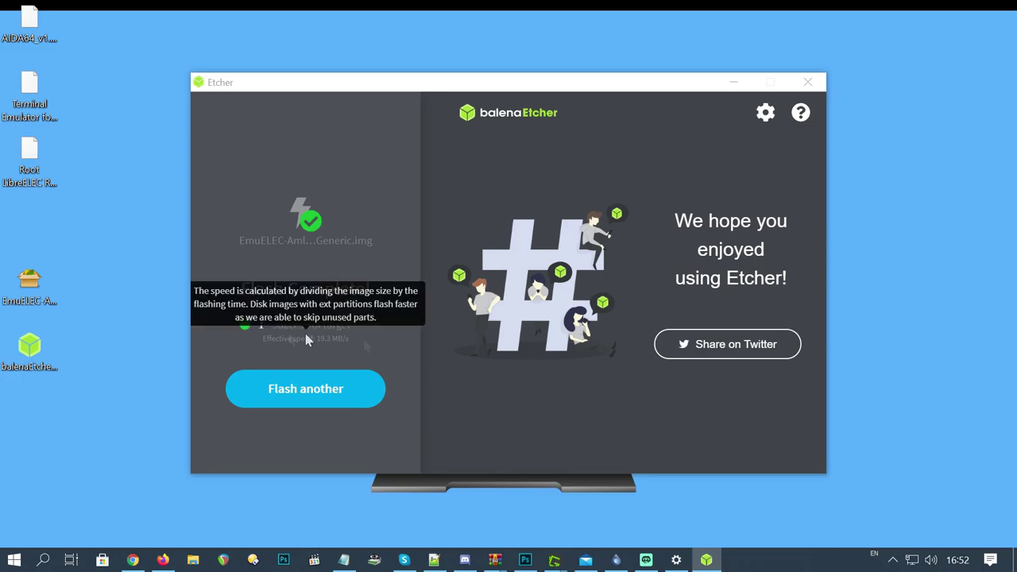
Close Etcher and open the EMUELEC (G:) drive in File Explorer
click(805, 85)
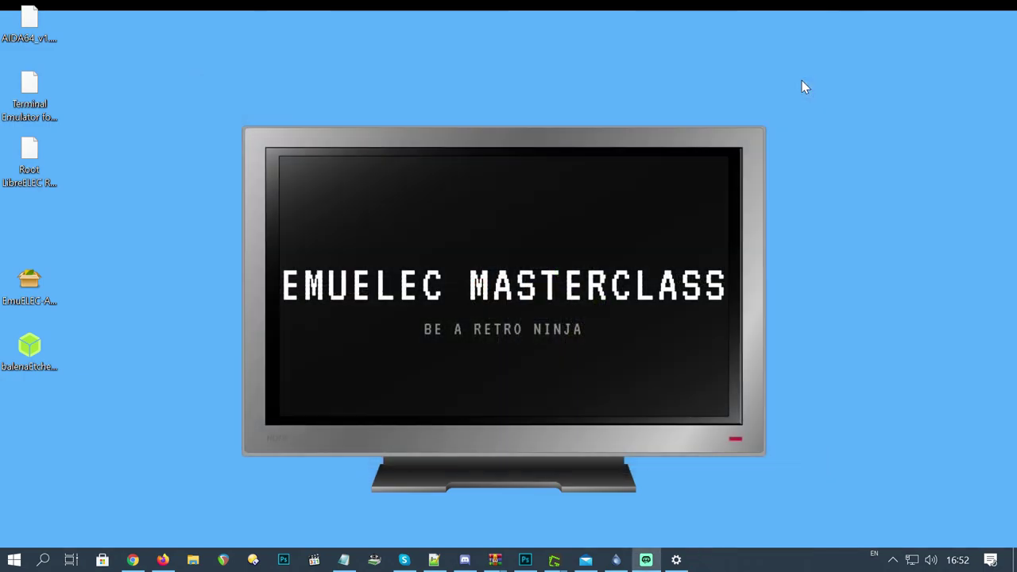
click(413, 277)
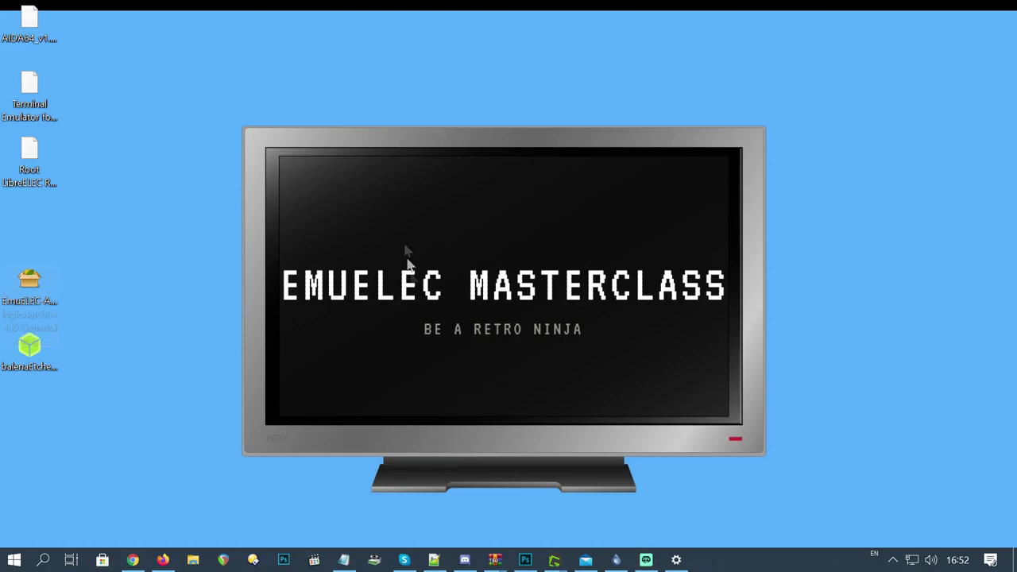
click(199, 561)
drag(416, 265, 416, 326)
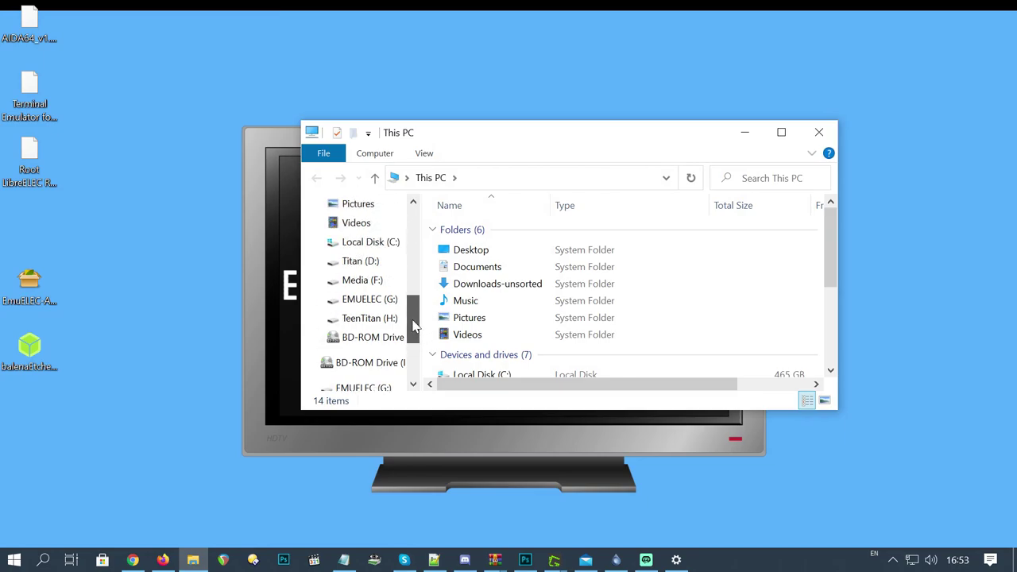
click(356, 302)
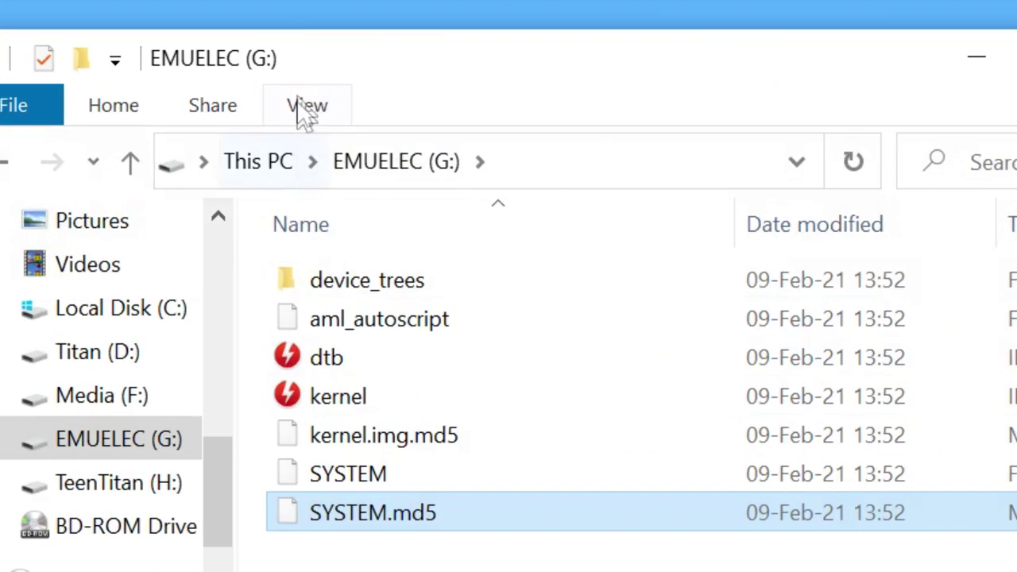
Turn on file name extensions so dtb.img and kernel.img show their extensions
click(451, 157)
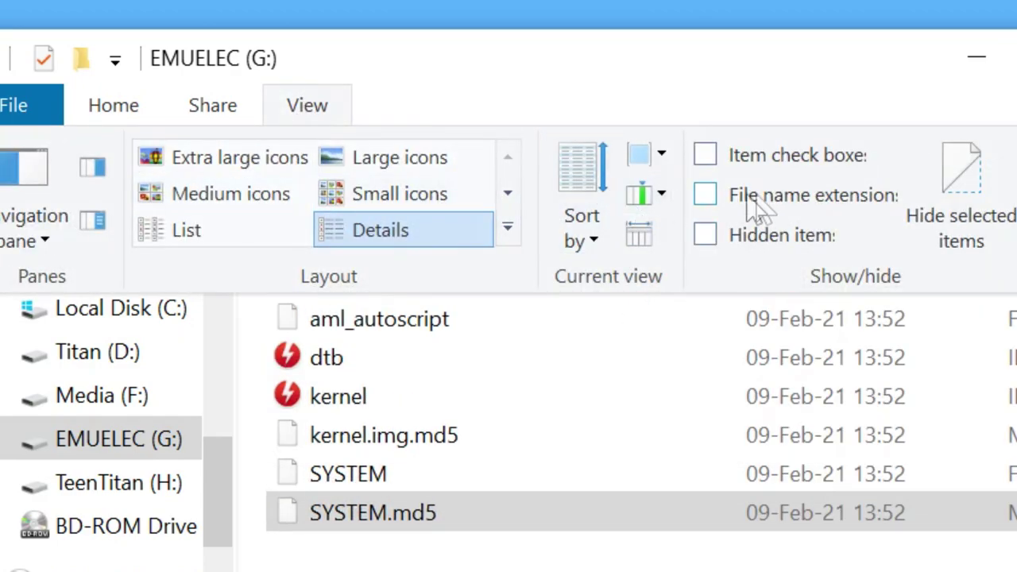
click(763, 199)
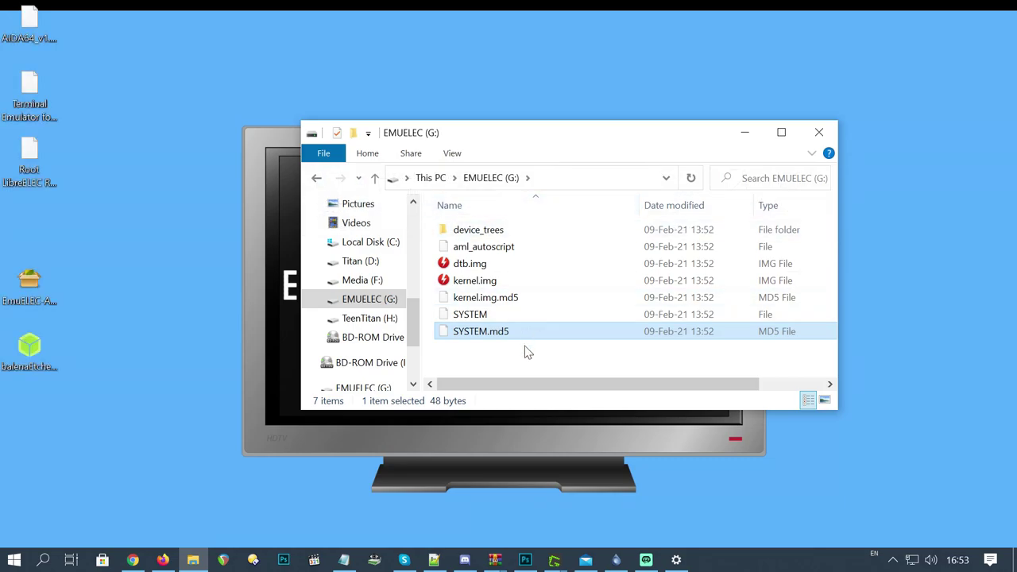
click(522, 353)
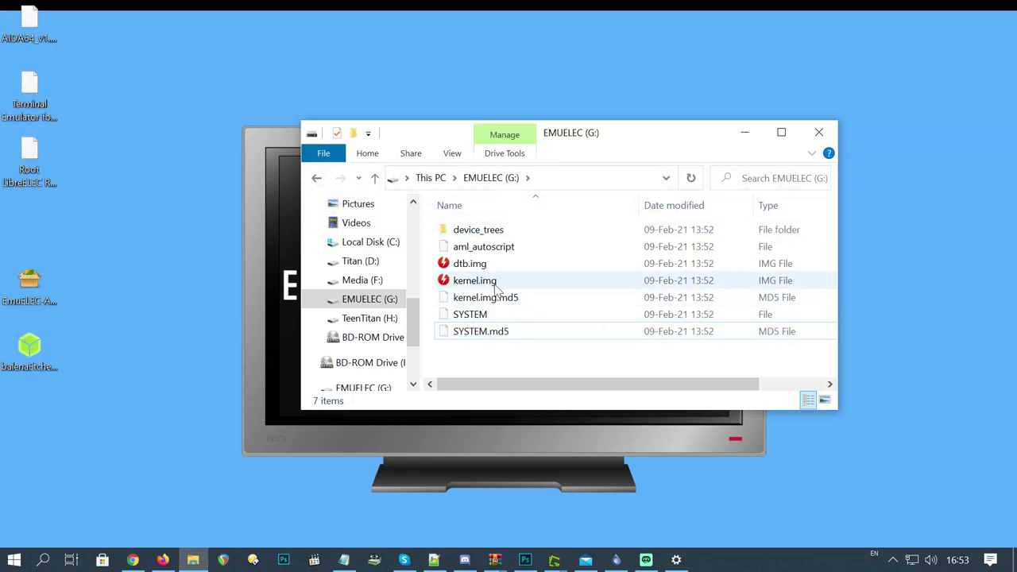
Open the device_trees folder and scroll down to the gxl_p212 .dtb files
click(498, 233)
double_click(487, 233)
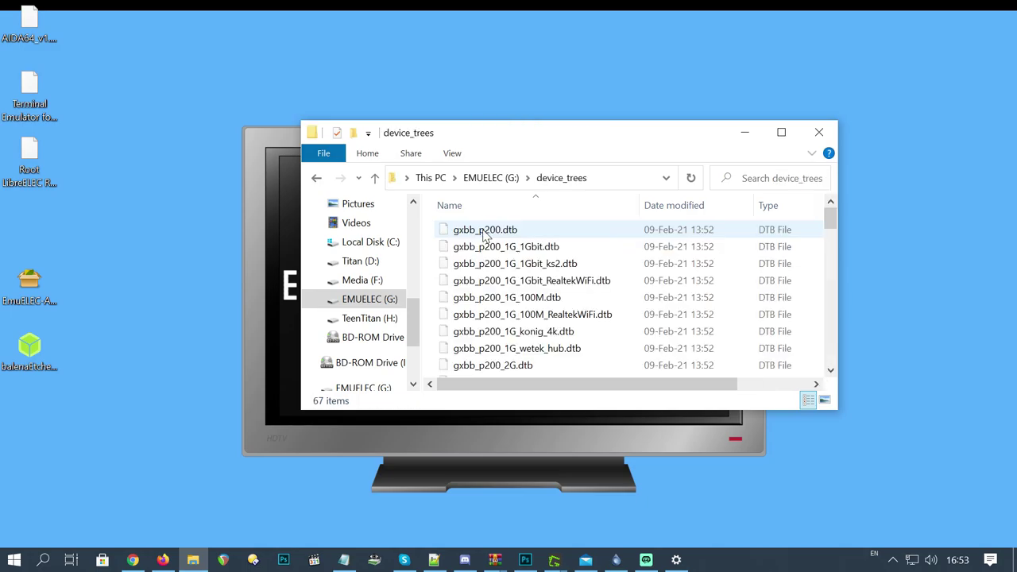
scroll(592, 310, down, 1)
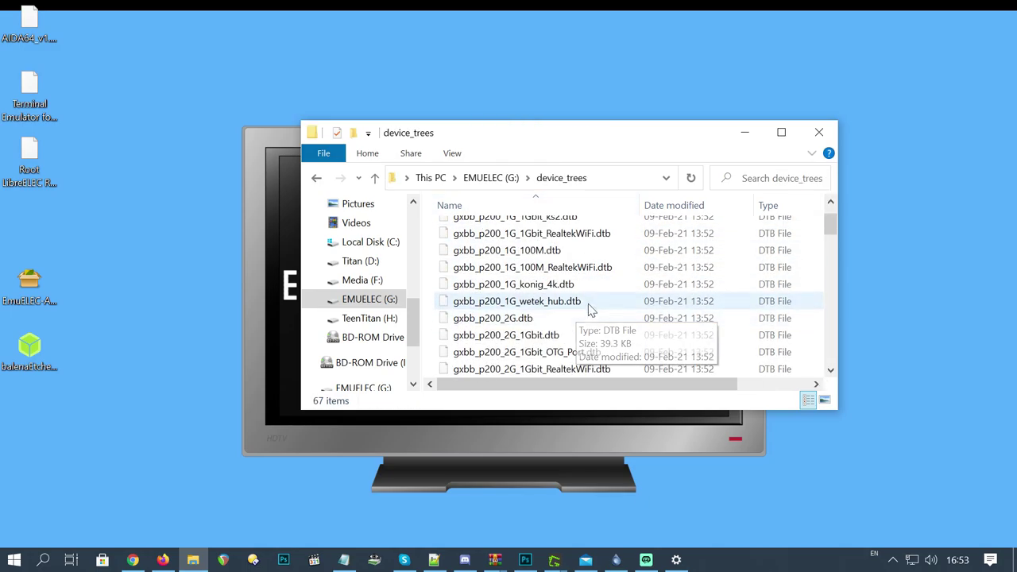
scroll(594, 306, down, 8)
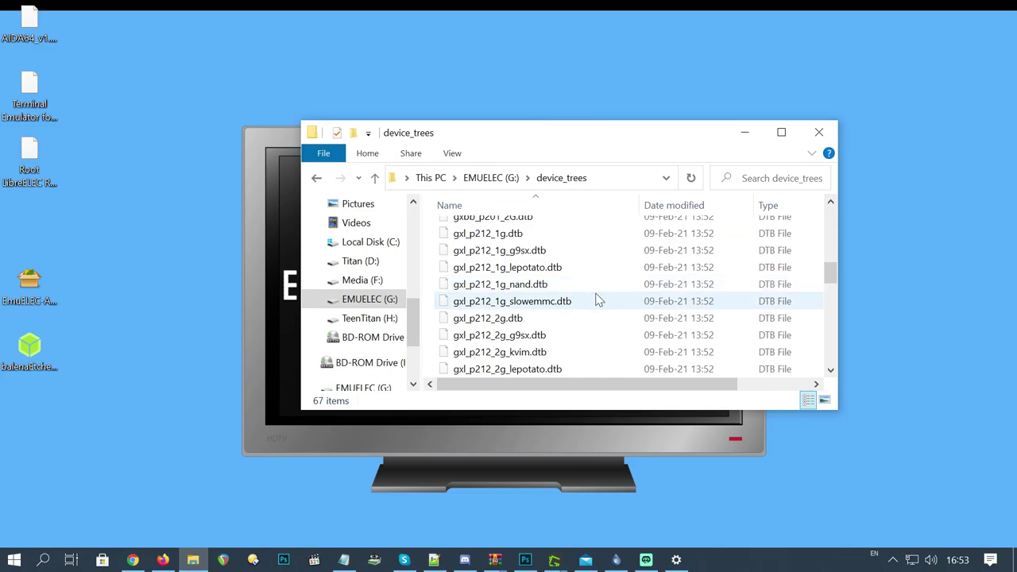
scroll(598, 299, down, 1)
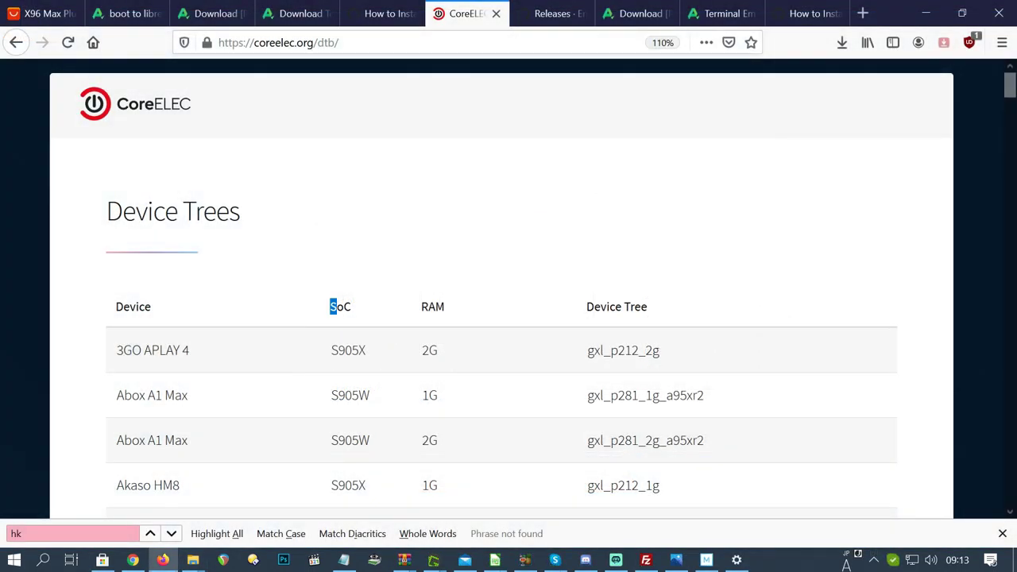
In the CoreELEC table, highlight the S905X, 2G RAM row and its gxl_p212_2g device tree
double_click(354, 310)
click(427, 312)
double_click(427, 312)
click(404, 323)
scroll(873, 219, down, 10)
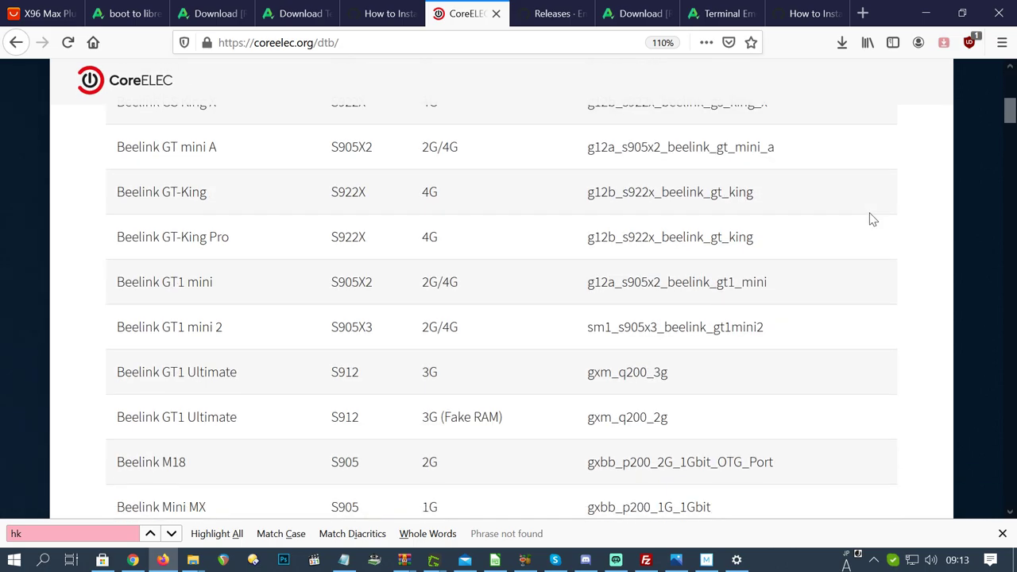
scroll(872, 219, down, 5)
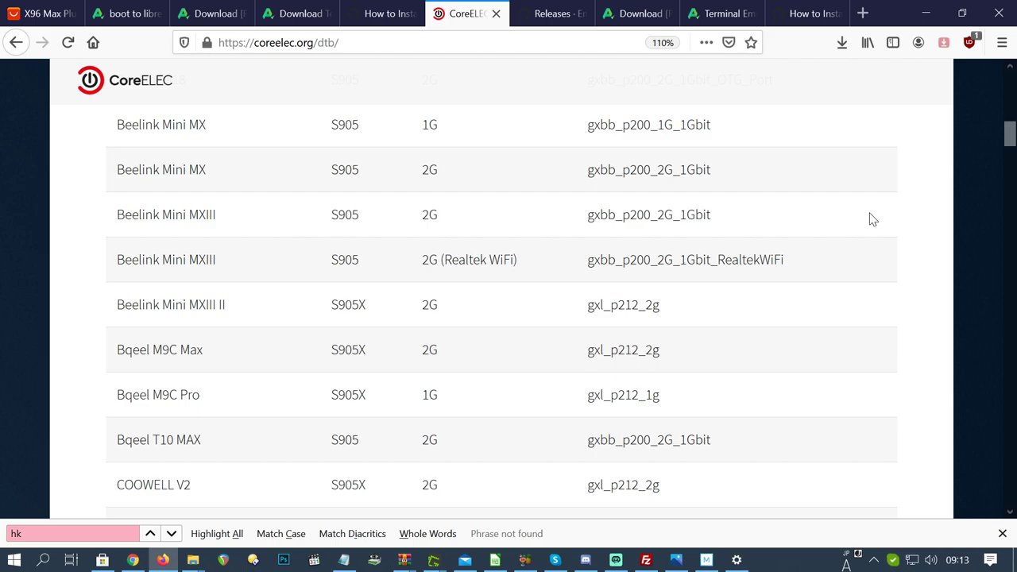
scroll(872, 219, down, 5)
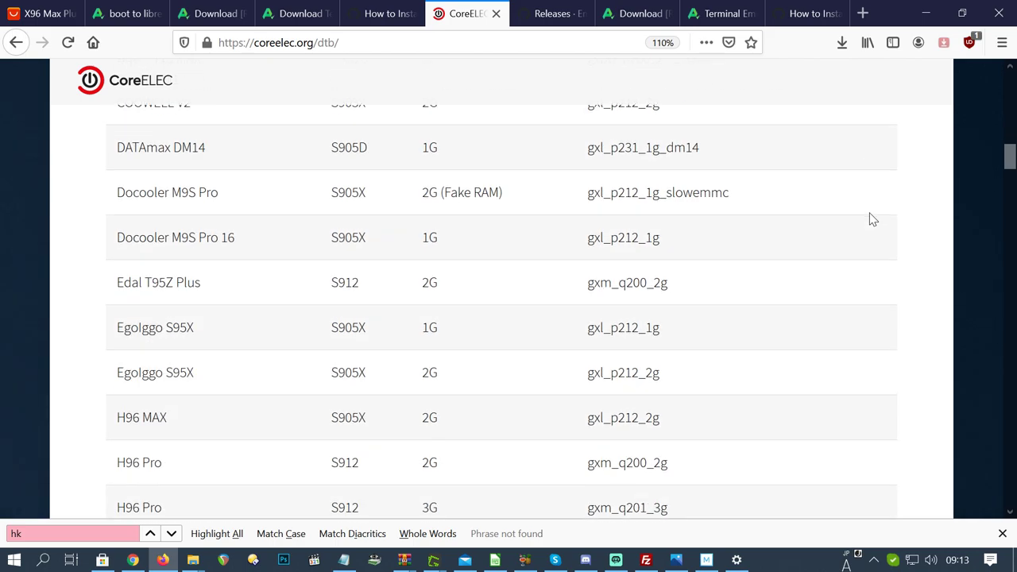
scroll(872, 220, down, 5)
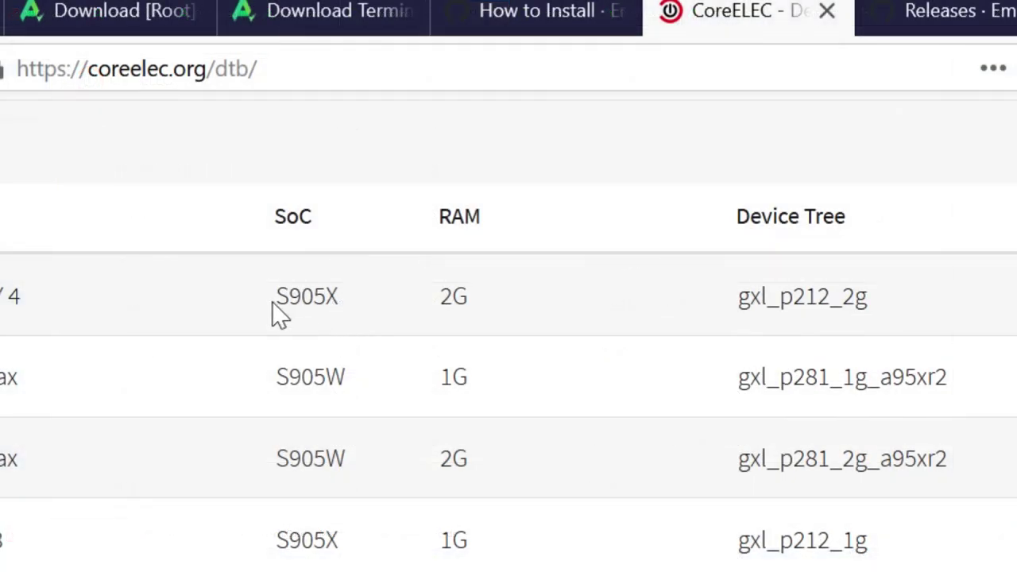
drag(278, 314, 361, 313)
drag(425, 309, 492, 311)
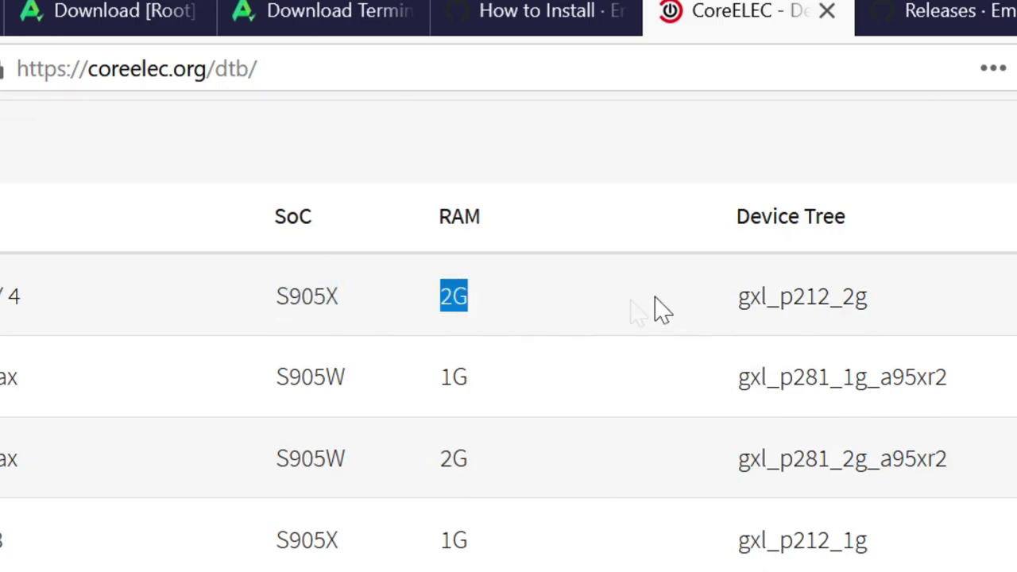
drag(684, 309, 884, 295)
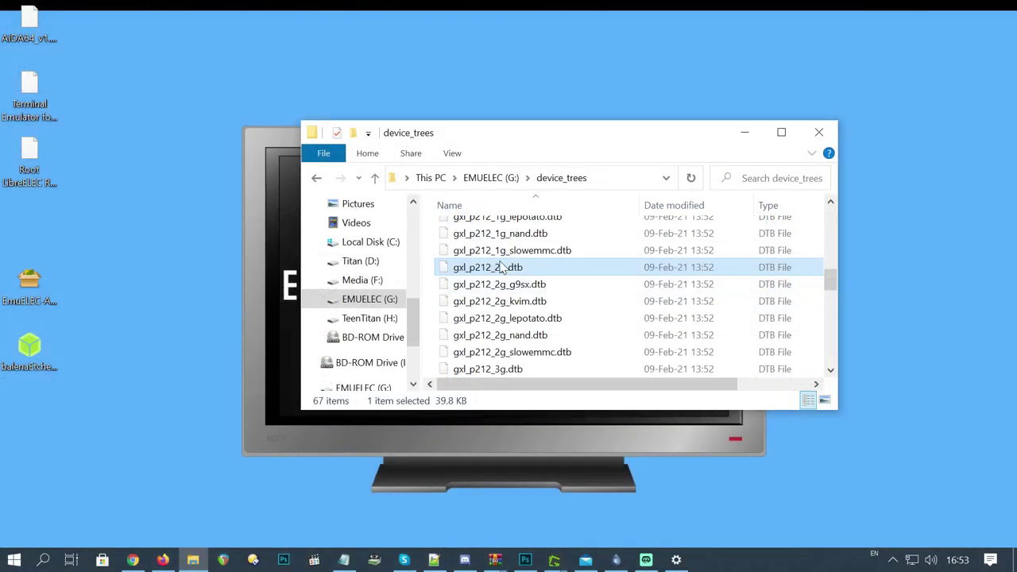
Copy gxl_p212_2g.dtb from device_trees and paste it into the root of EMUELEC (G:)
right_click(477, 264)
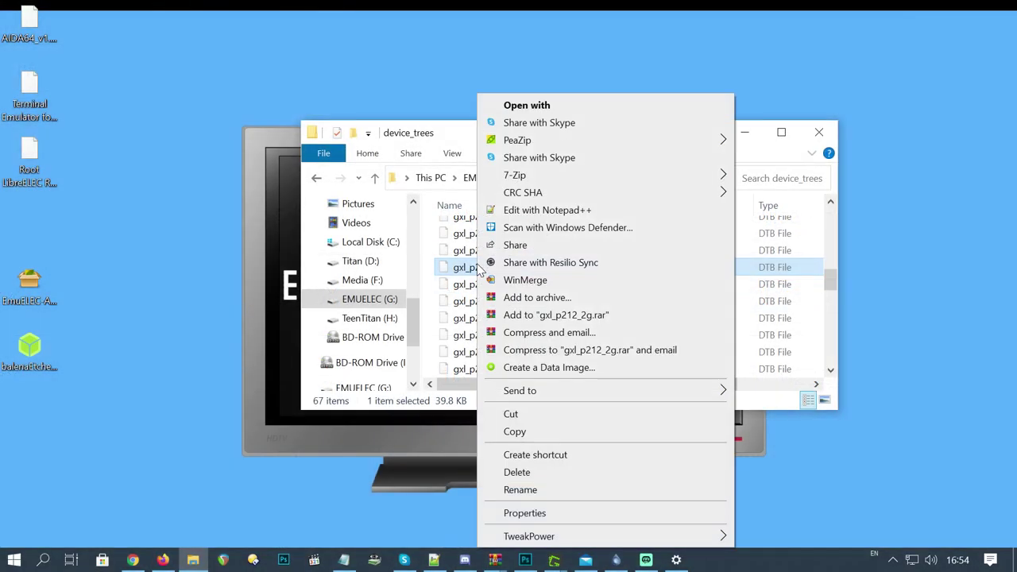
click(515, 431)
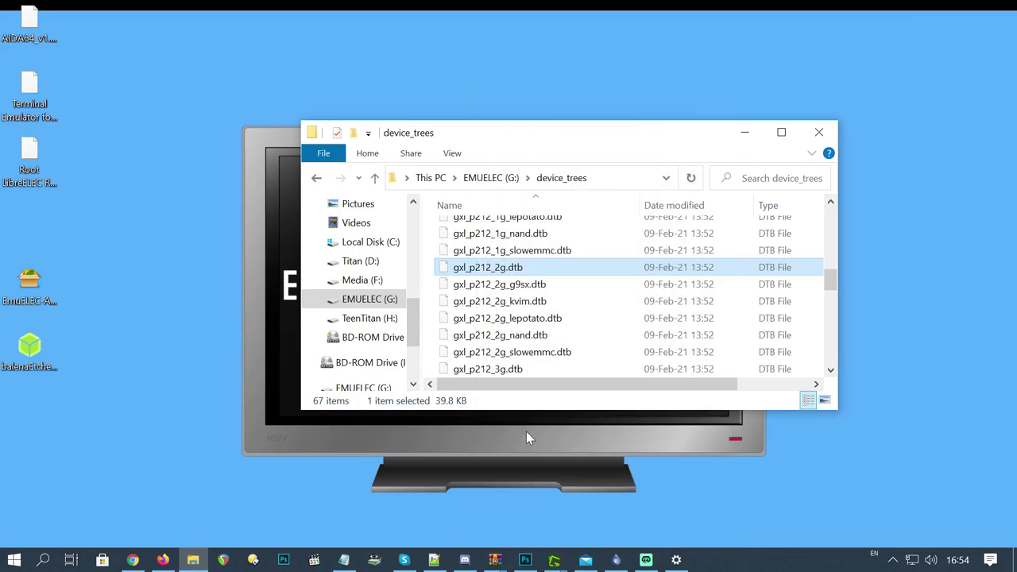
click(510, 181)
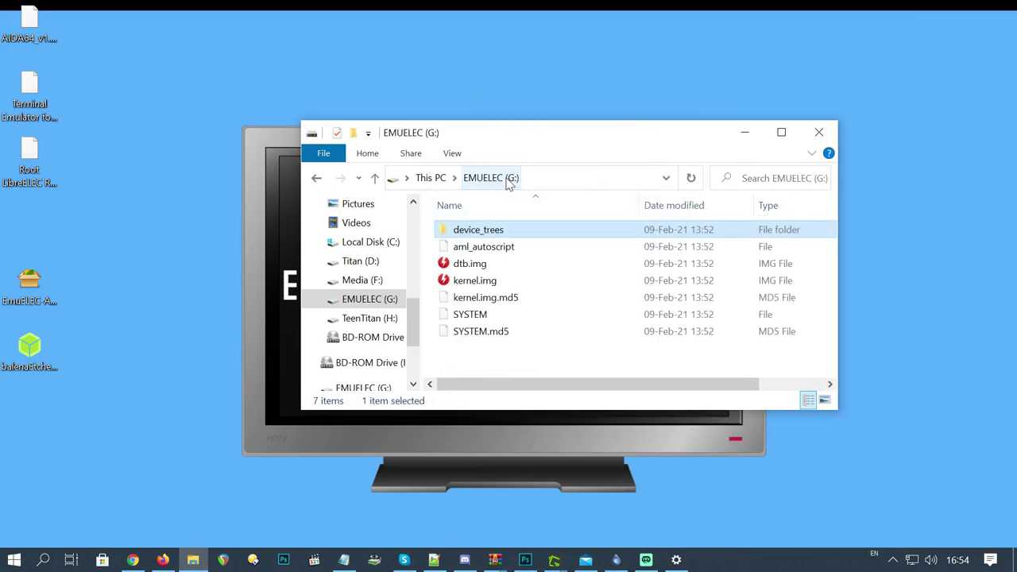
click(496, 366)
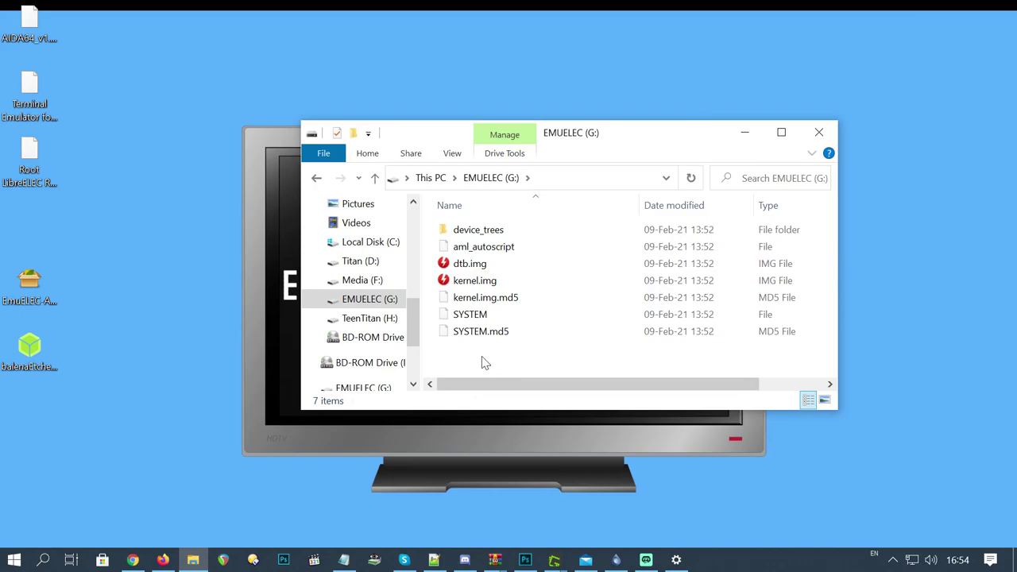
right_click(481, 358)
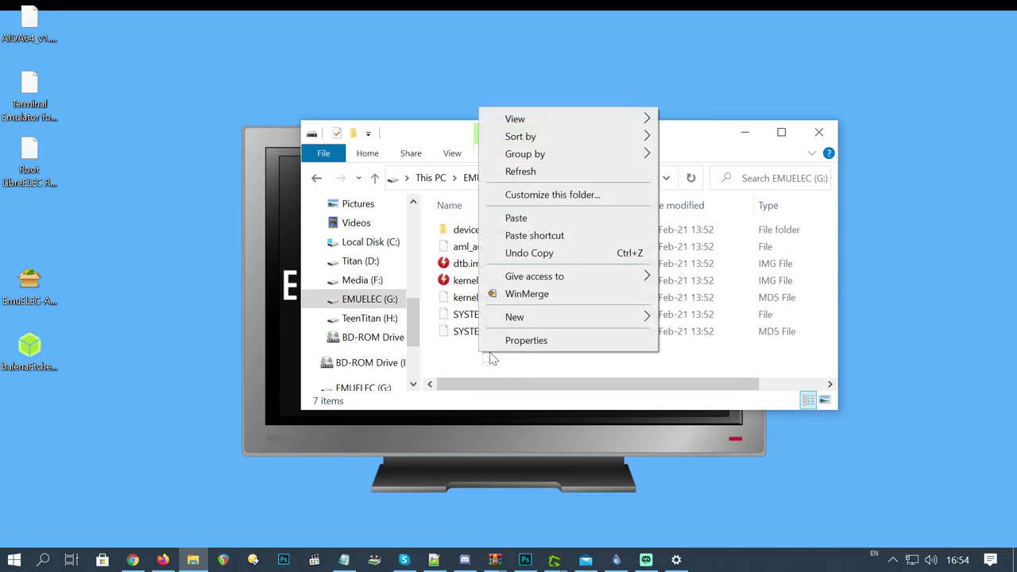
click(534, 219)
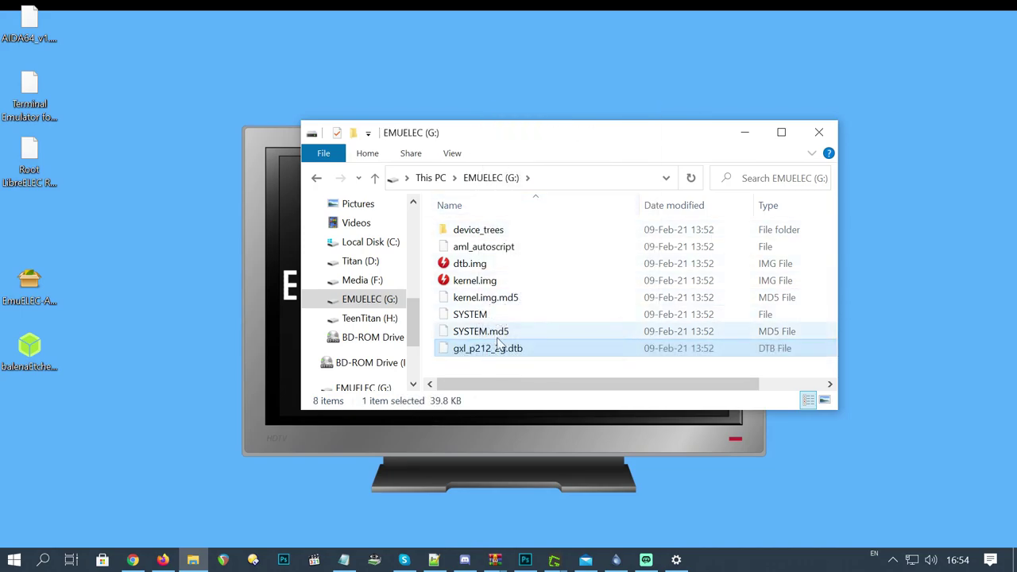
Copy the file name dtb.img, then delete the old dtb.img from the drive
click(477, 271)
right_click(473, 268)
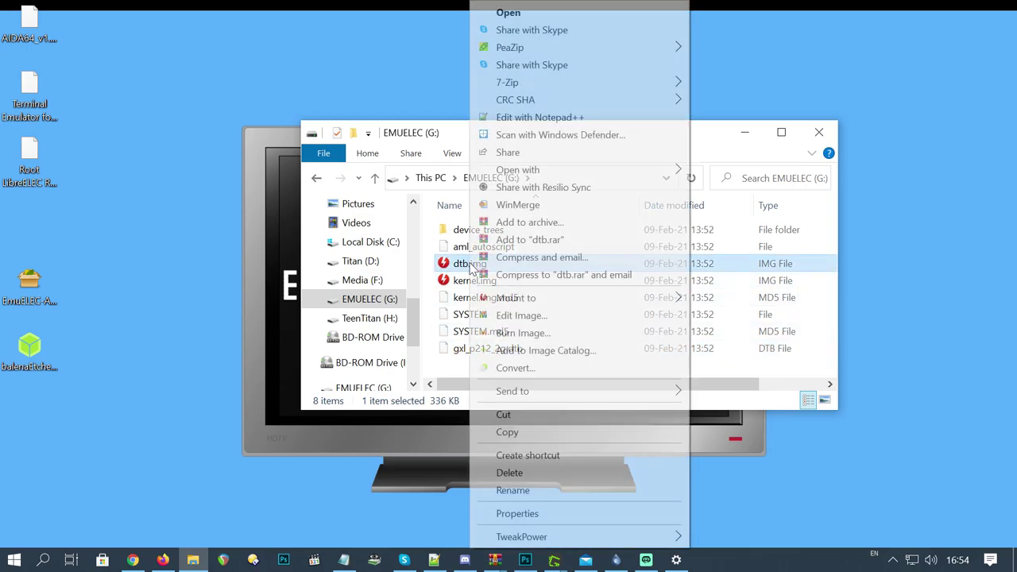
click(513, 490)
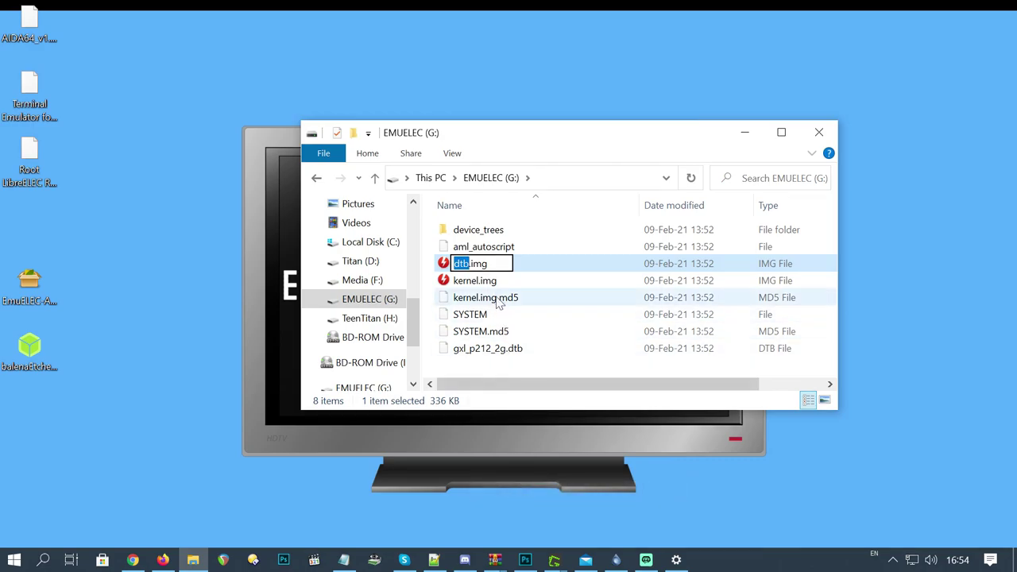
key(ctrl+a)
right_click(472, 264)
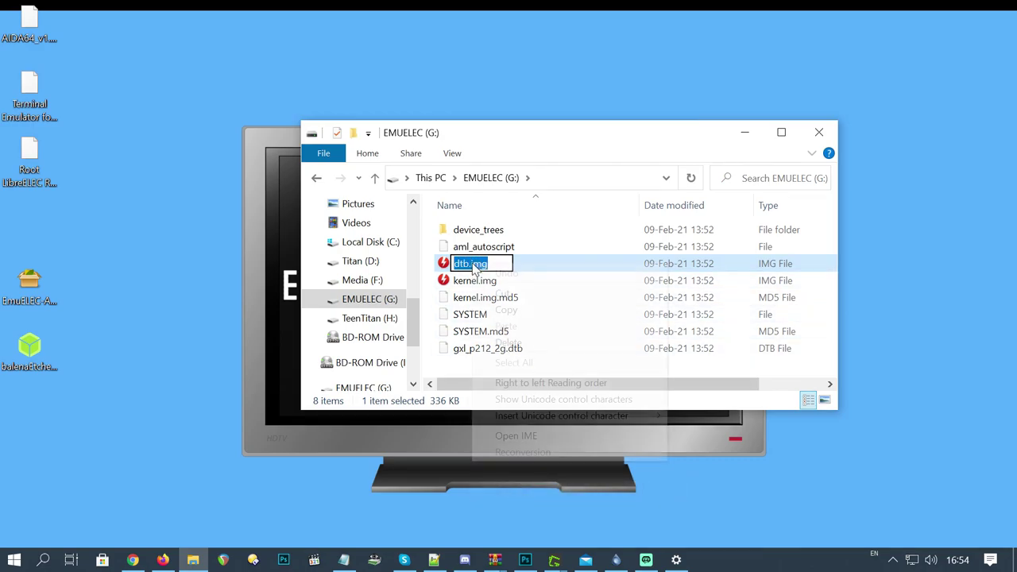
click(506, 309)
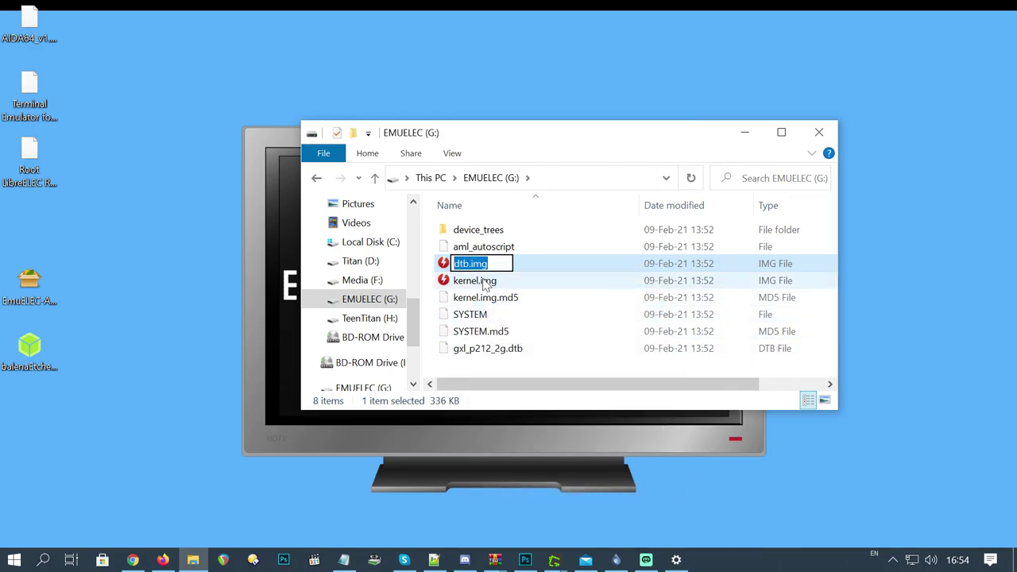
key(Escape)
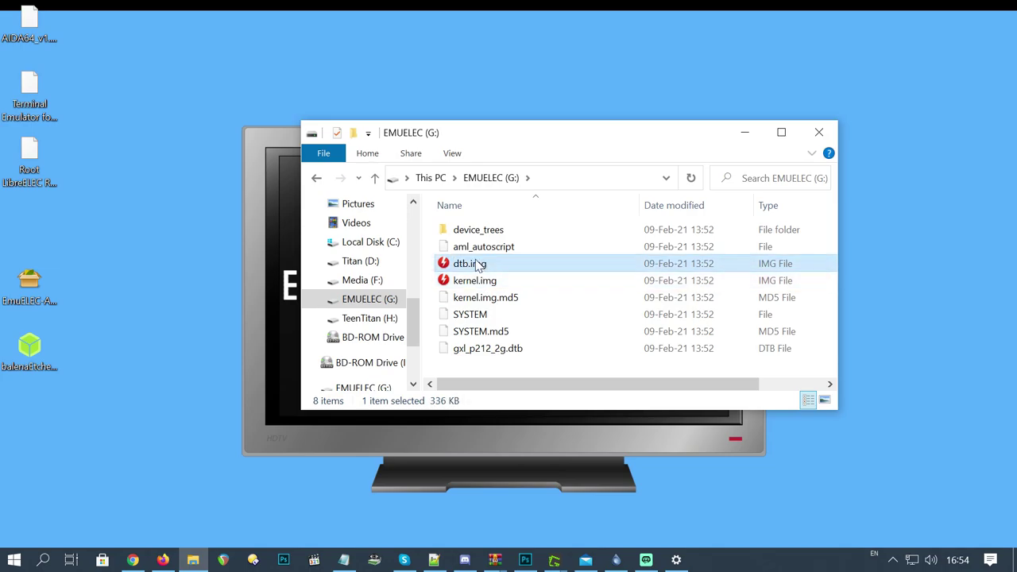
right_click(478, 266)
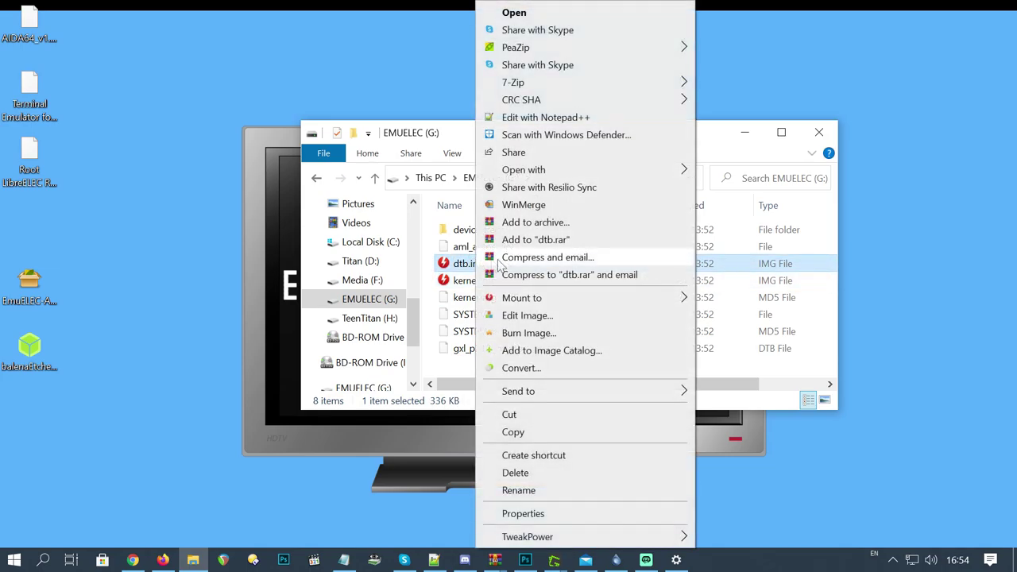
click(537, 476)
click(571, 333)
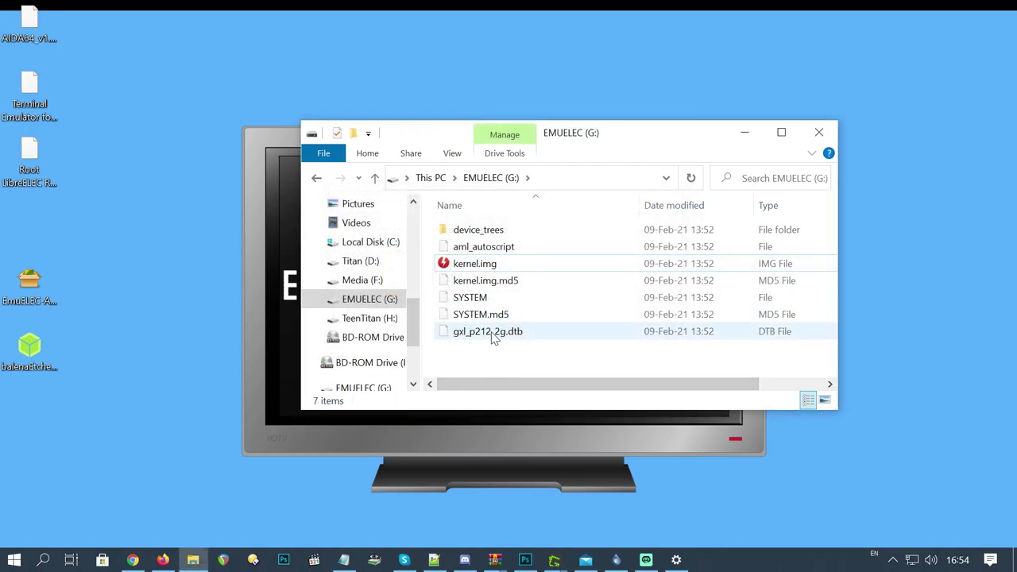
Rename gxl_p212_2g.dtb to dtb.img, accept the extension change, and safely eject EMUELEC (G:)
click(493, 334)
right_click(488, 338)
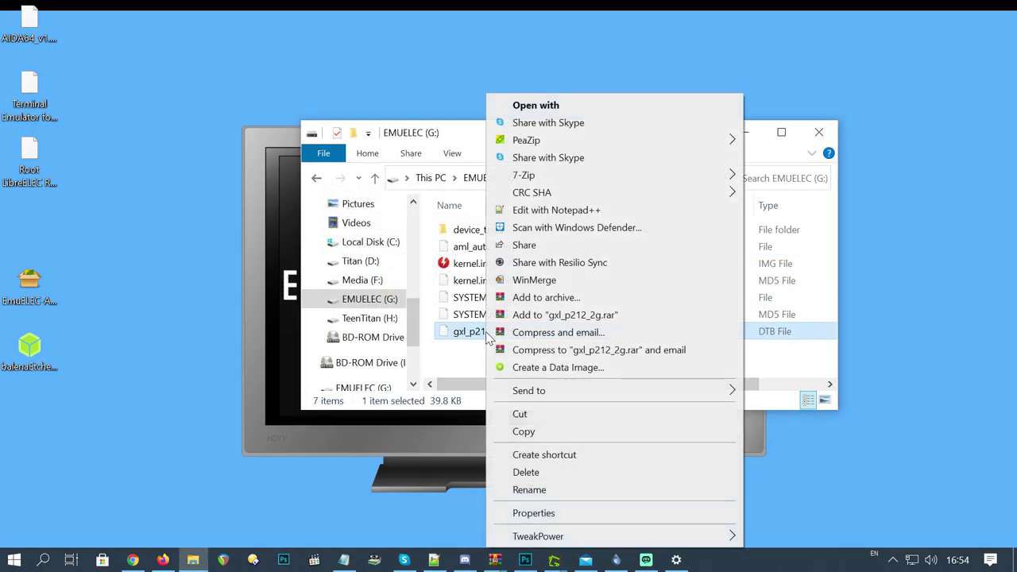
click(537, 491)
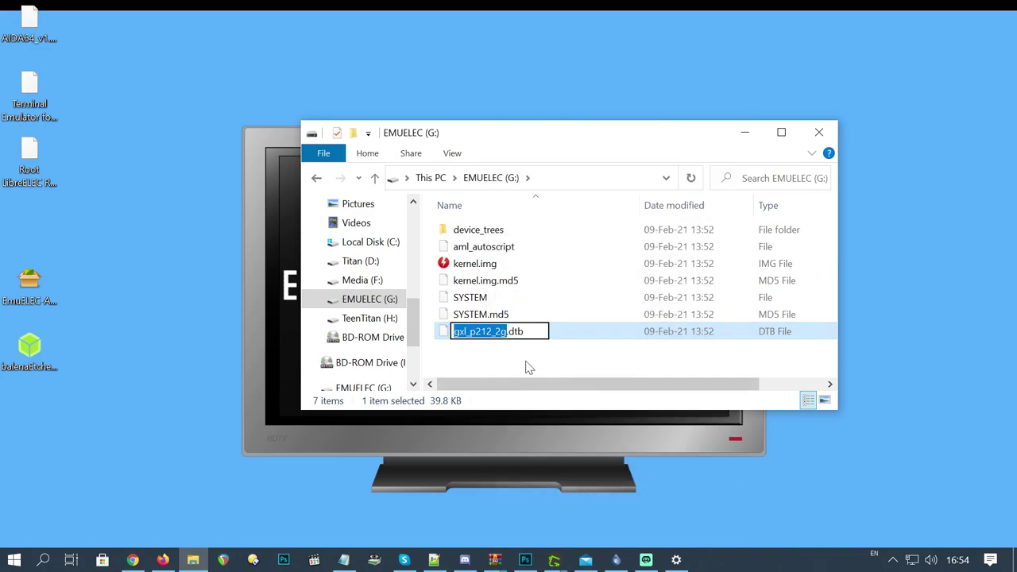
click(531, 336)
key(ctrl+a)
right_click(474, 333)
click(517, 396)
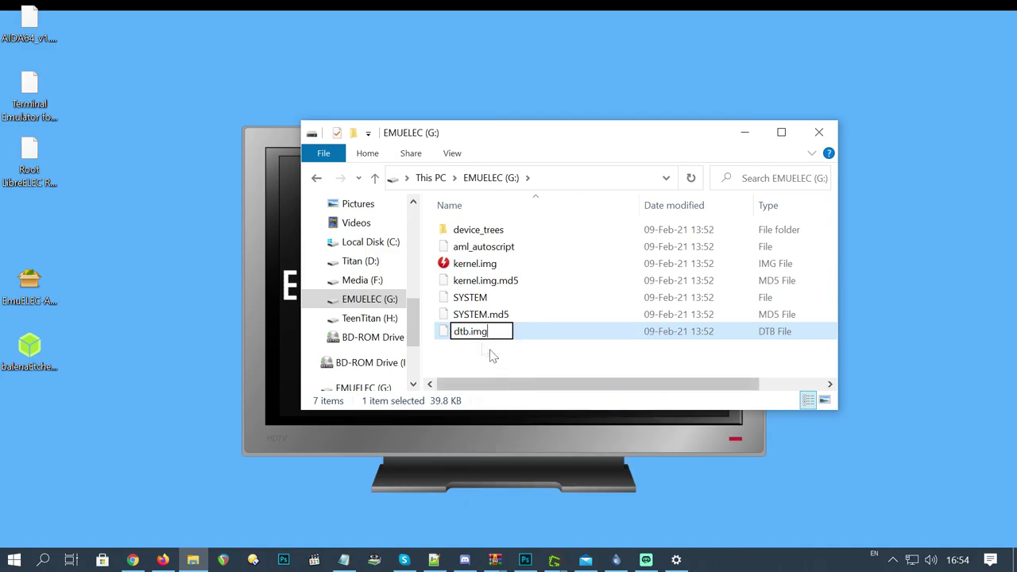
key(Return)
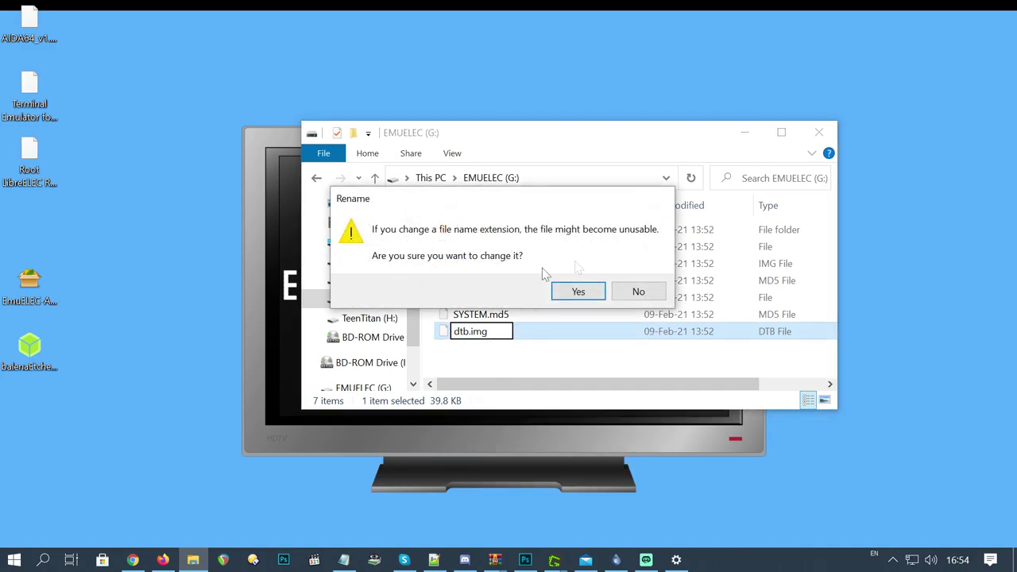
click(578, 290)
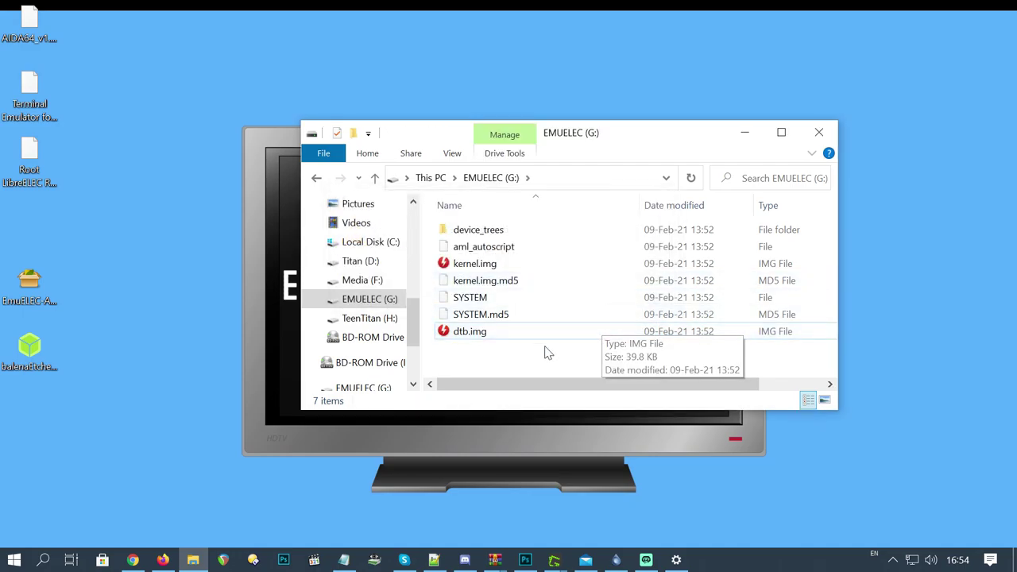
right_click(363, 305)
click(432, 404)
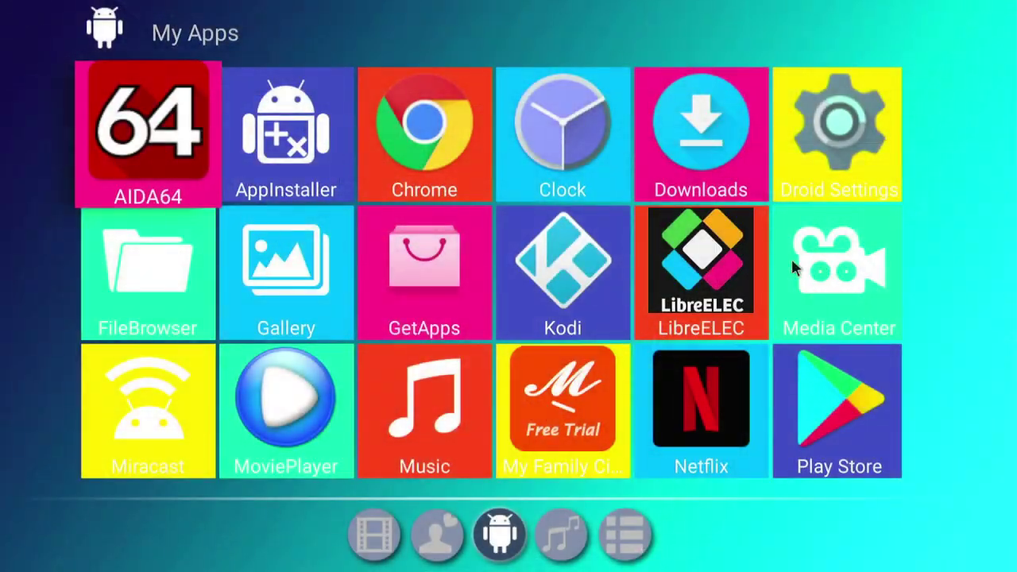
Launch the LibreELEC app from the box's My Apps screen
click(682, 257)
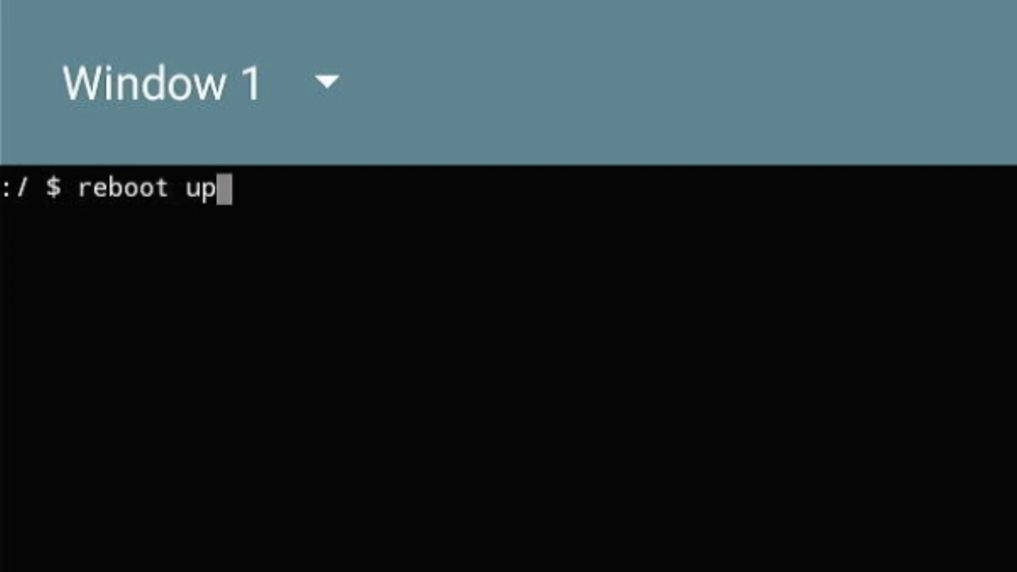
Run 'reboot update' in Terminal Emulator
key(Return)
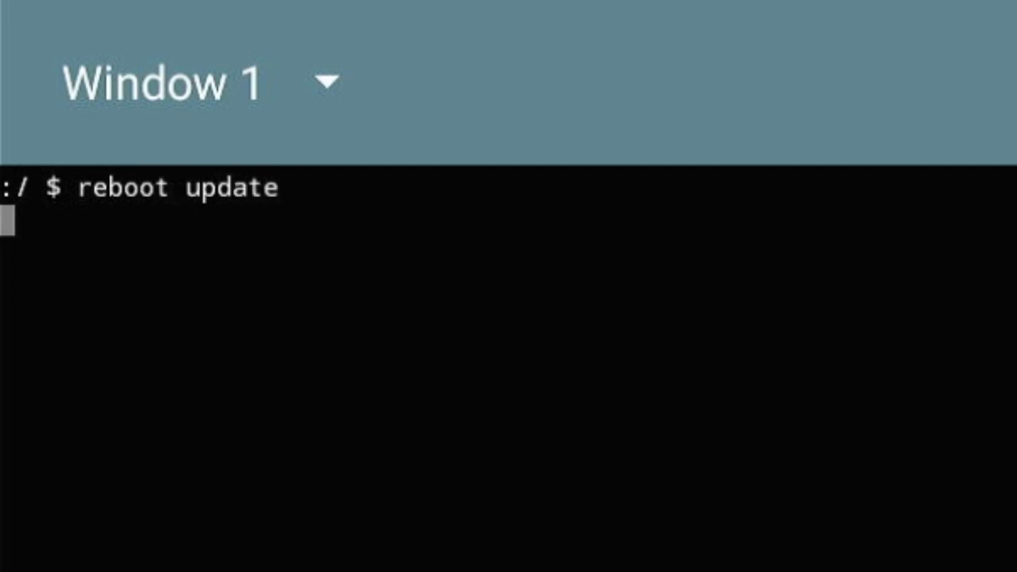